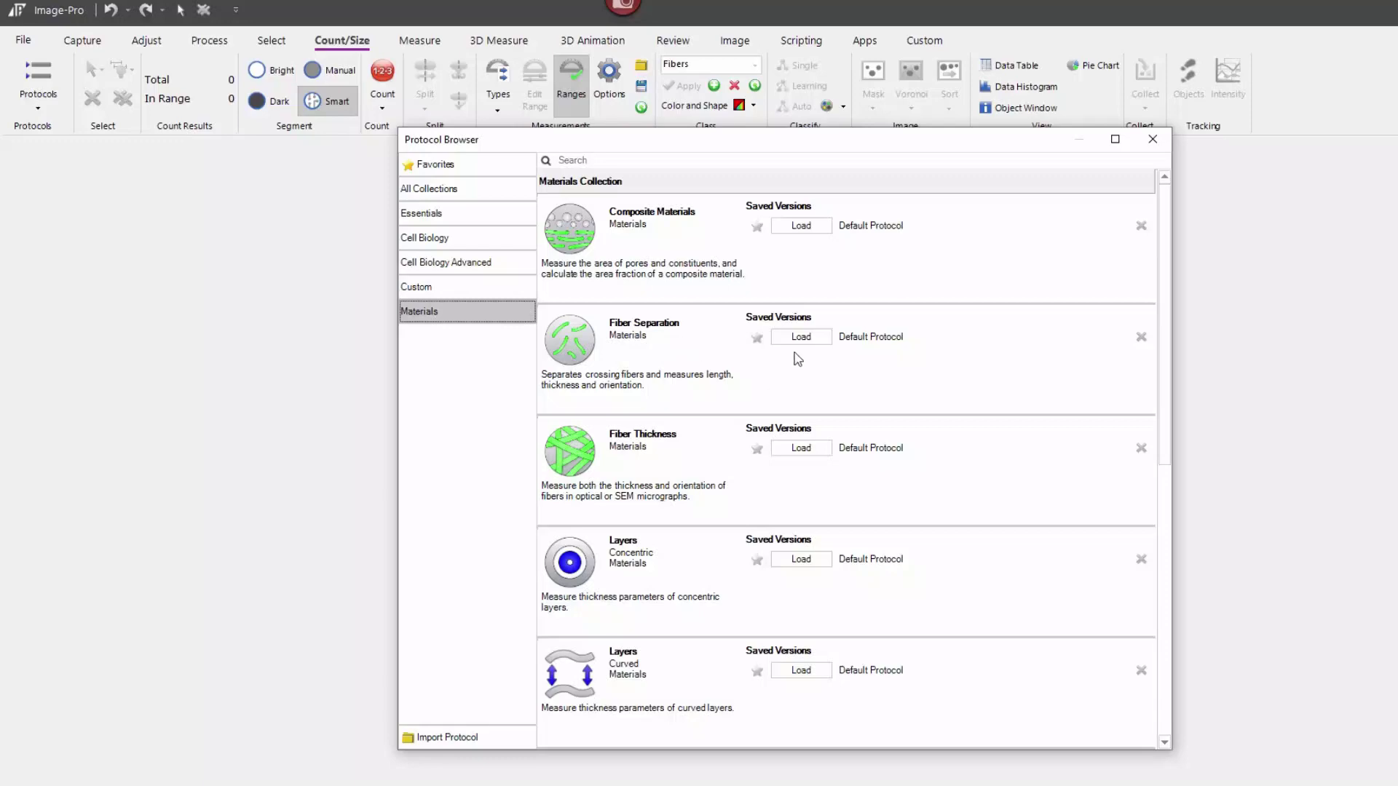
Load the default Fiber Separation protocol from the Materials collection and open its demo image.
click(801, 339)
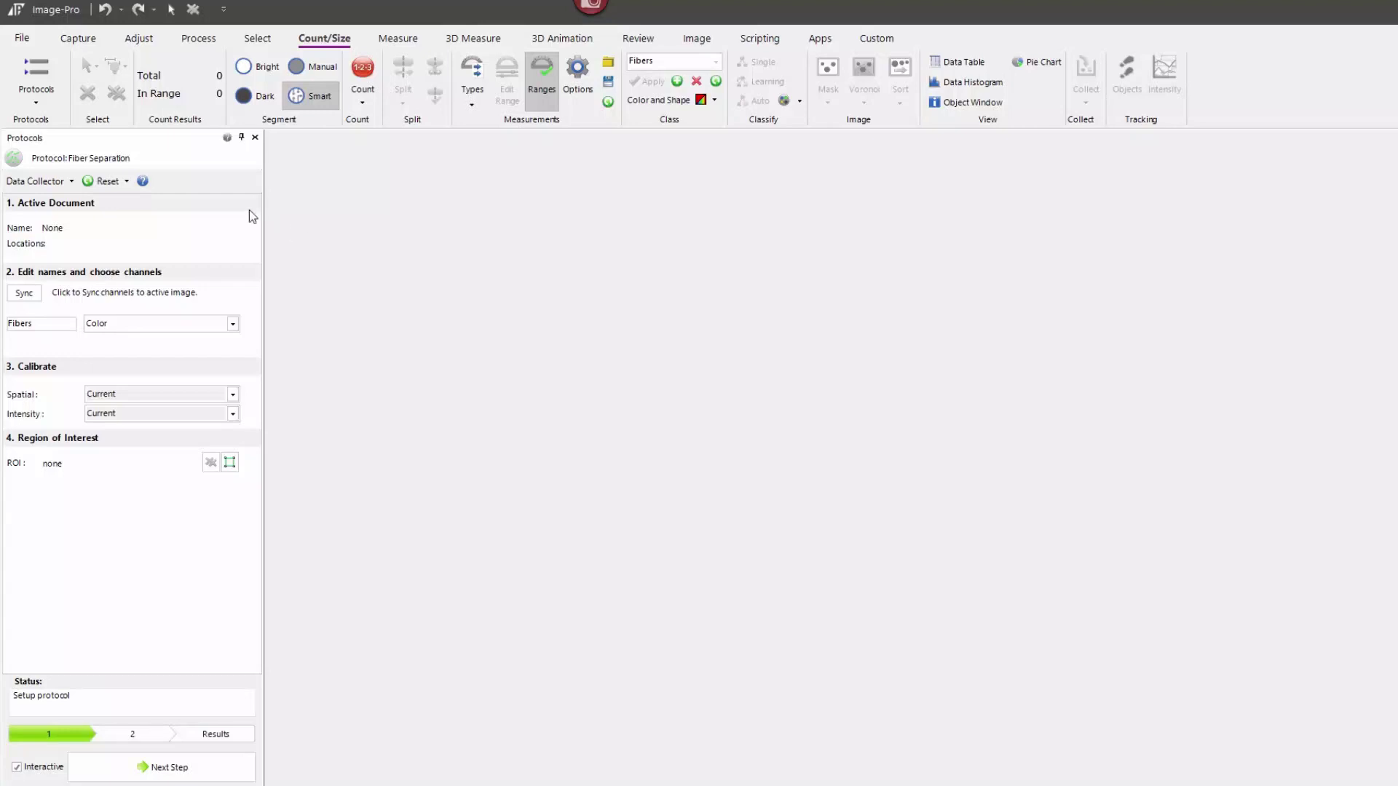
click(128, 181)
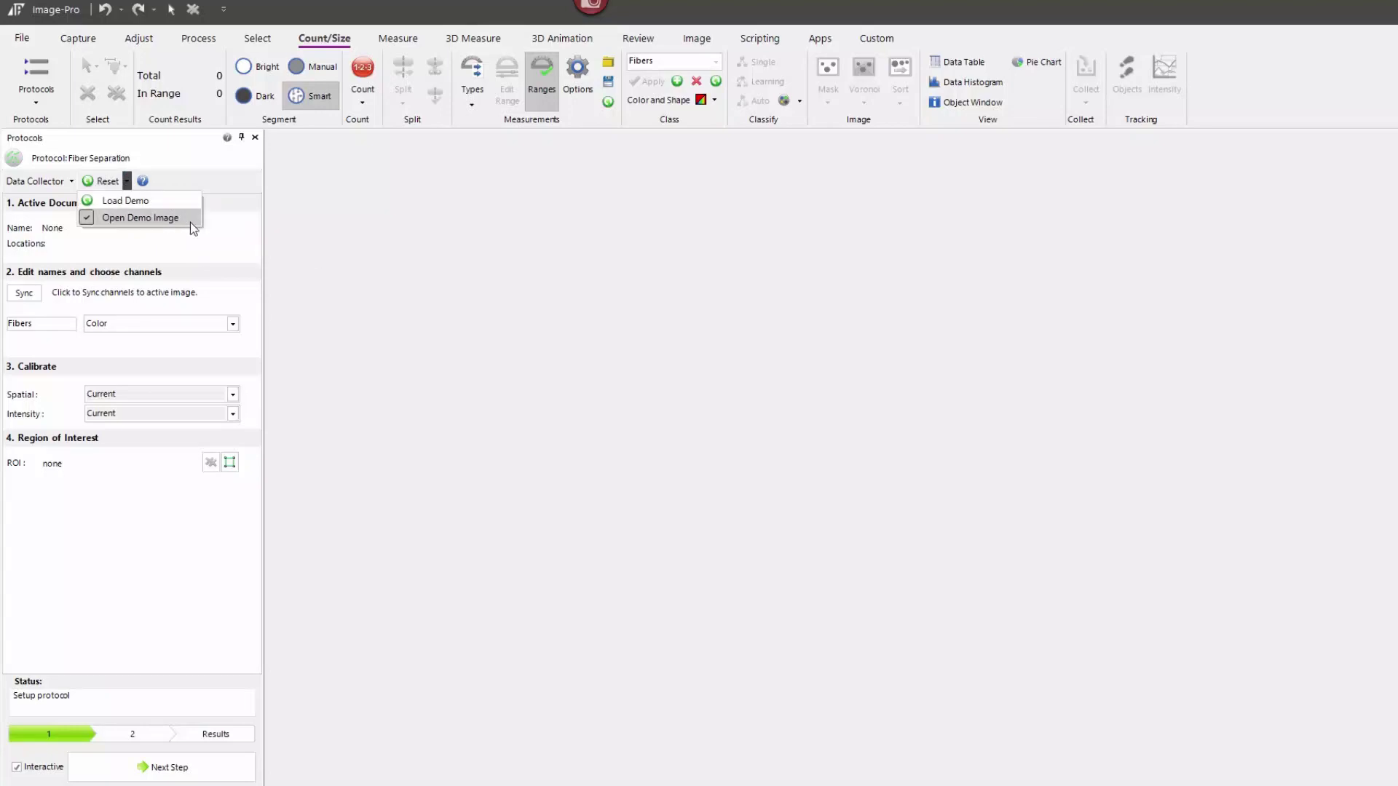
click(180, 199)
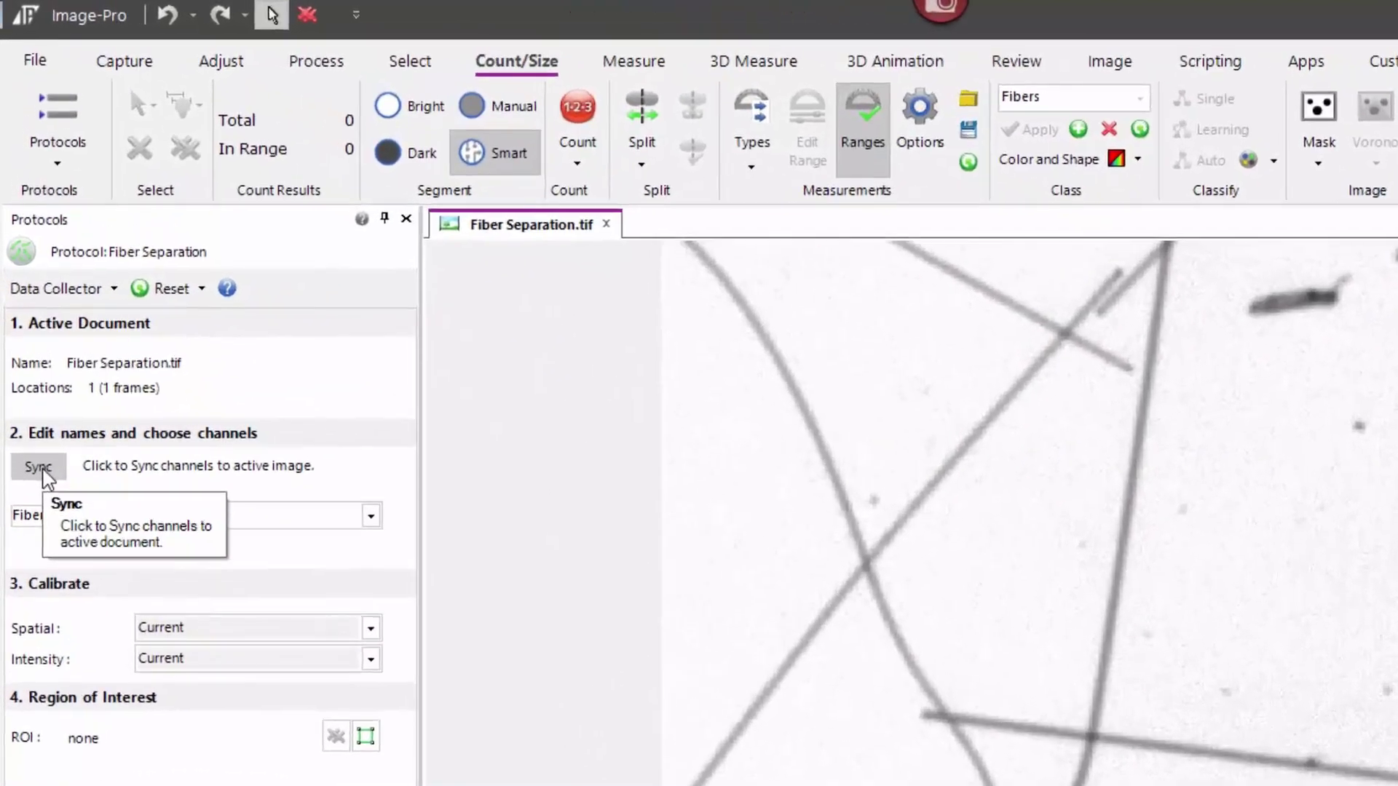
Sync the protocol's channels to the active image, keeping Mono image as the source for Fibers.
click(24, 278)
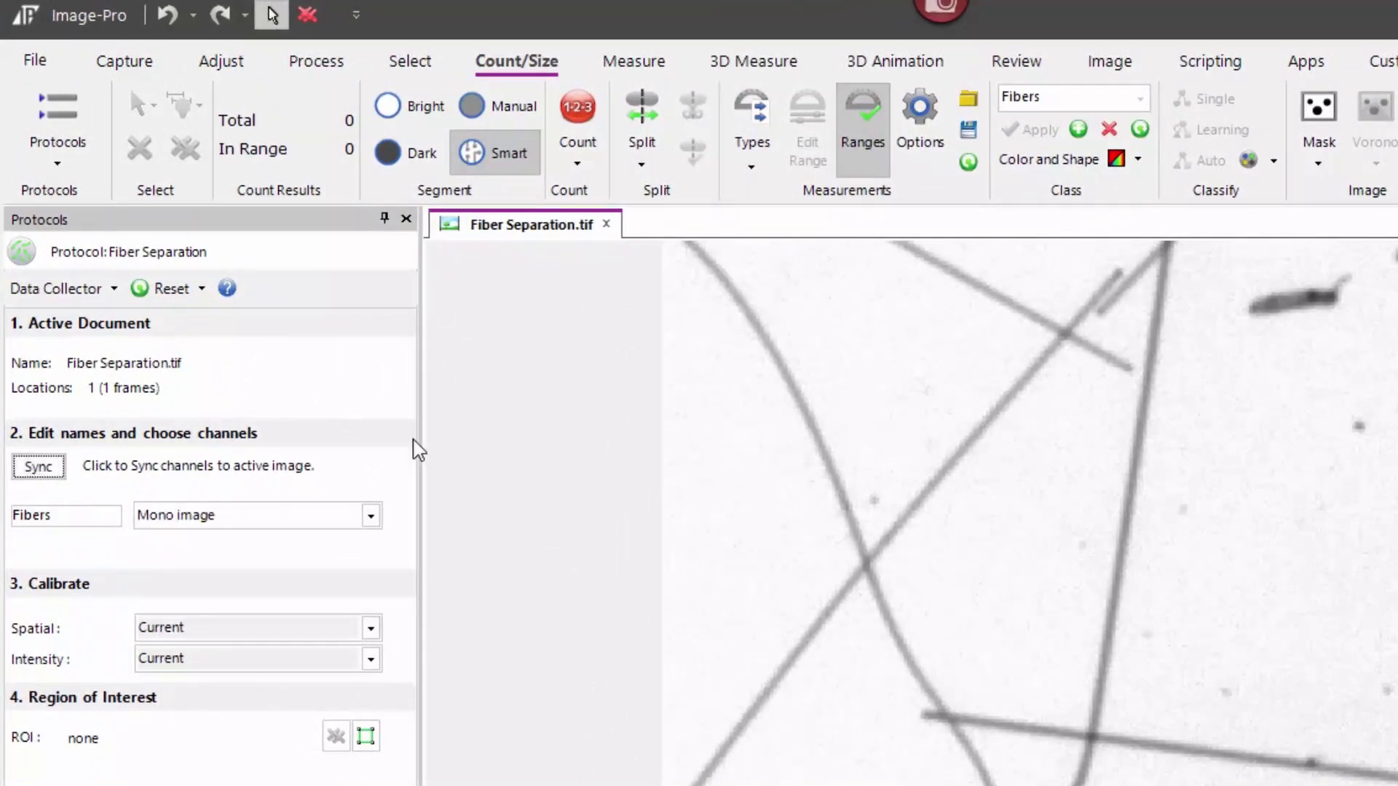
click(370, 515)
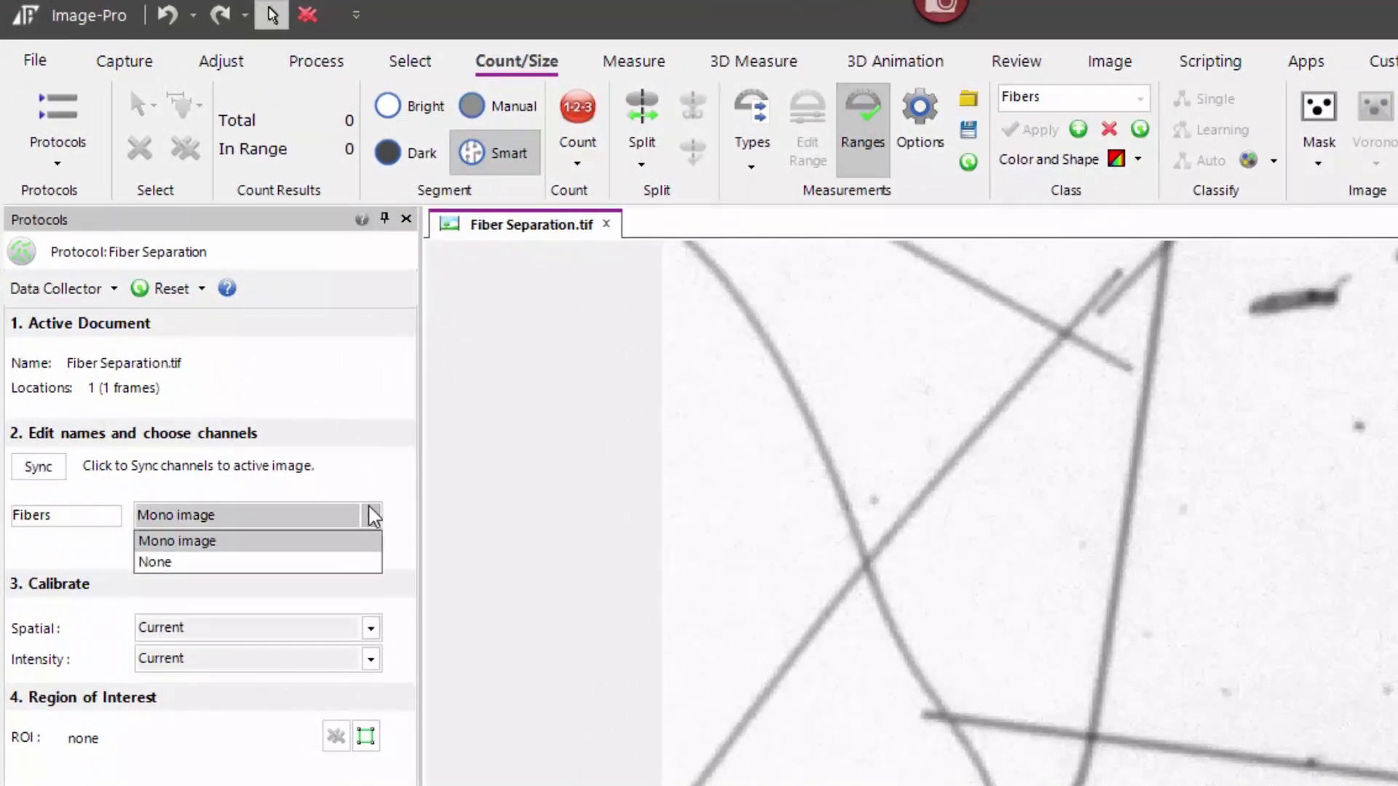
click(371, 516)
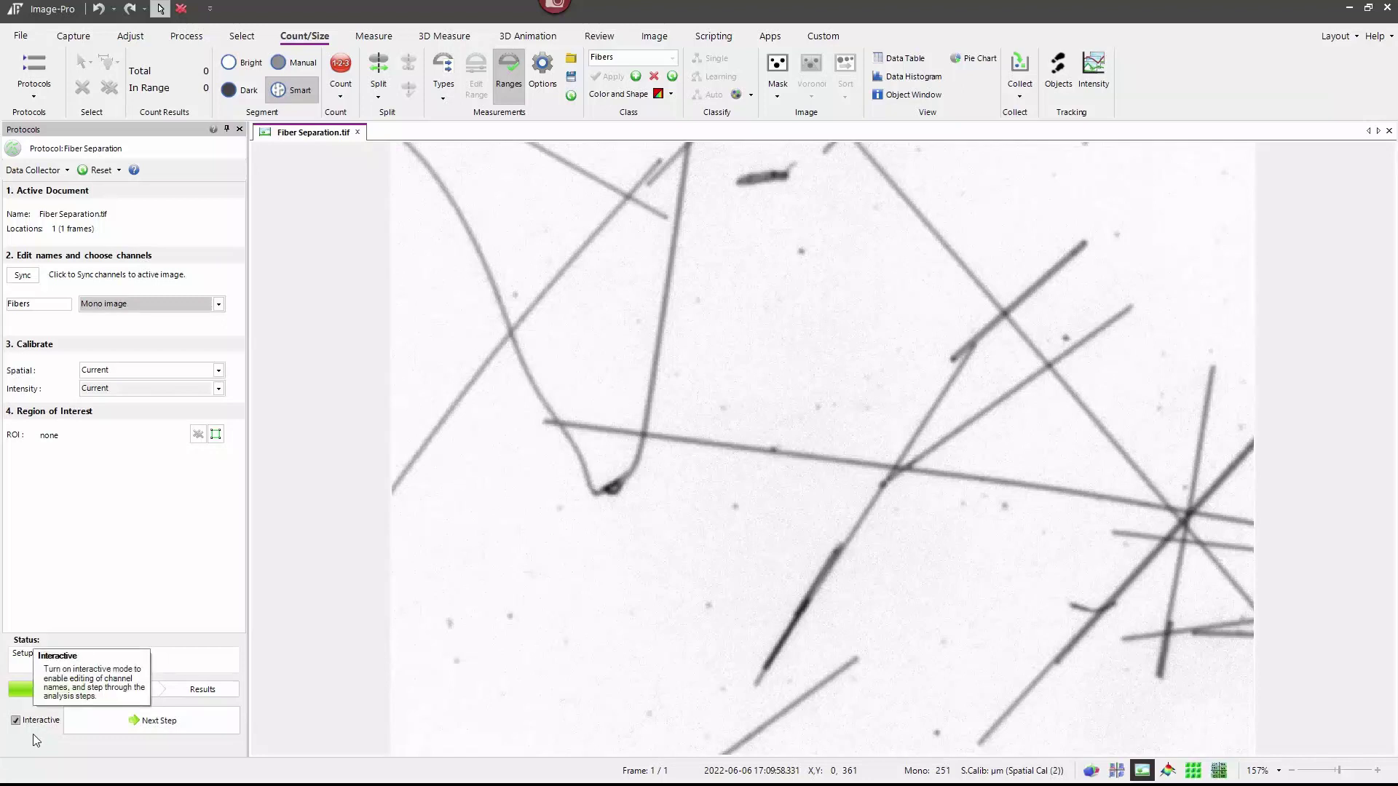
Advance to the fiber setup stage and accept the default detection parameters to trace the fibers.
click(164, 731)
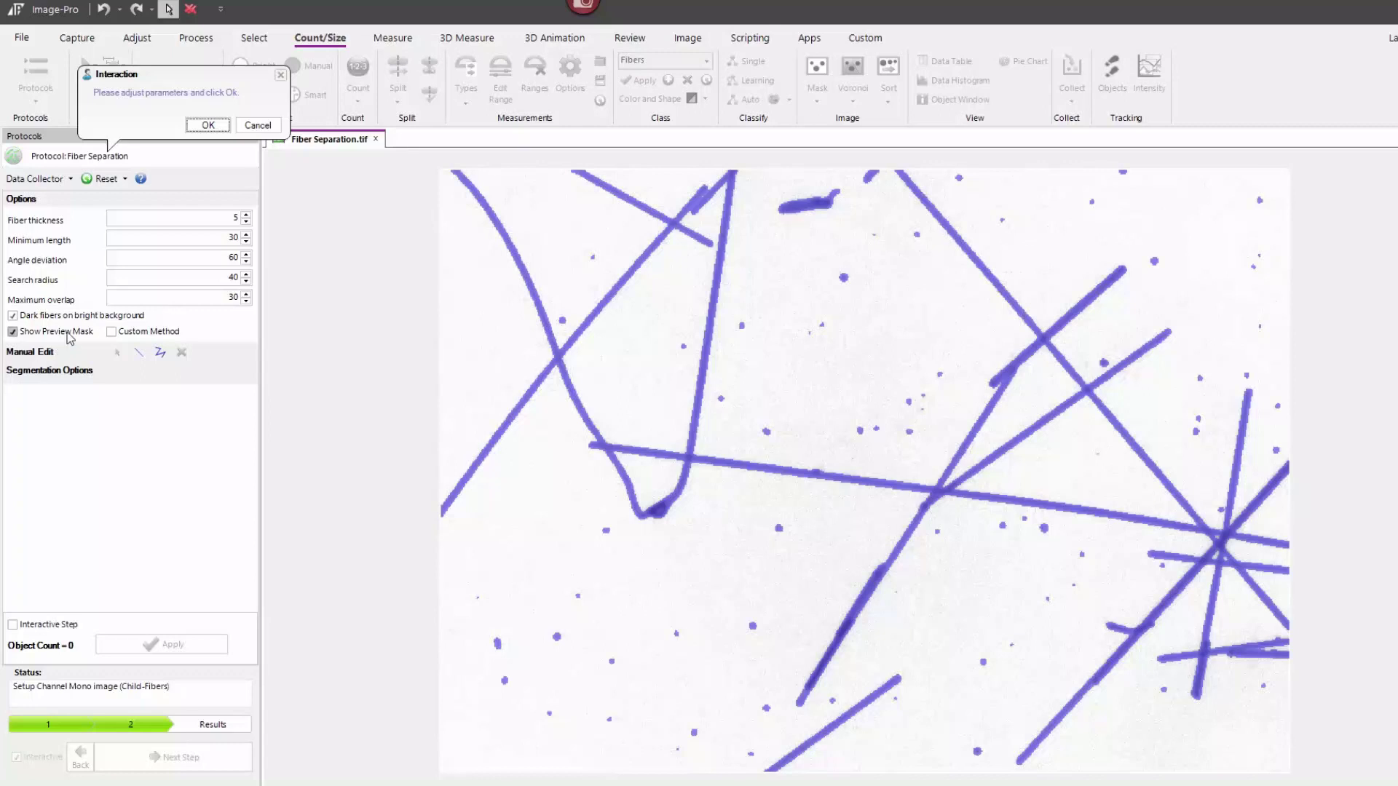
click(161, 352)
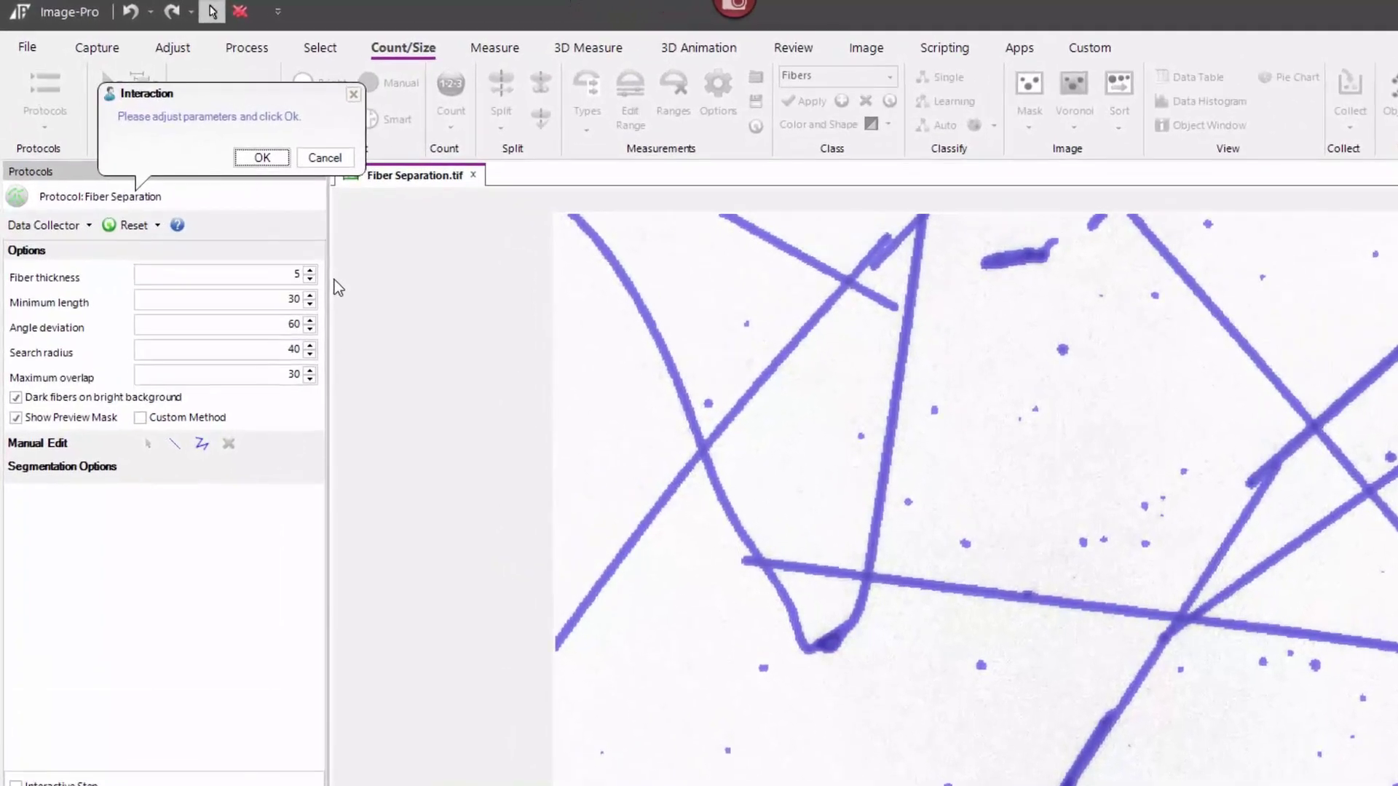
click(262, 158)
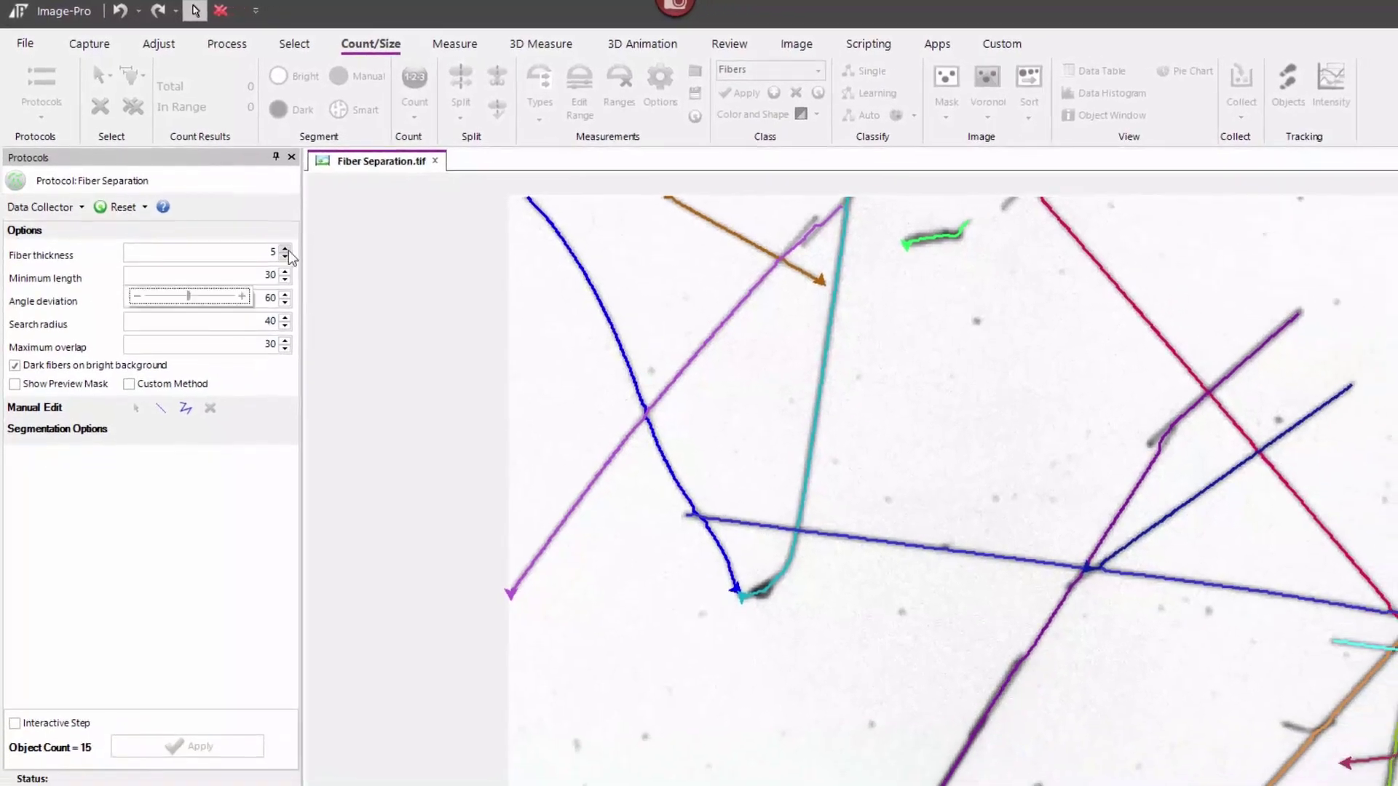
Set the fiber thickness to 3 and apply it to retrace the fibers.
click(285, 257)
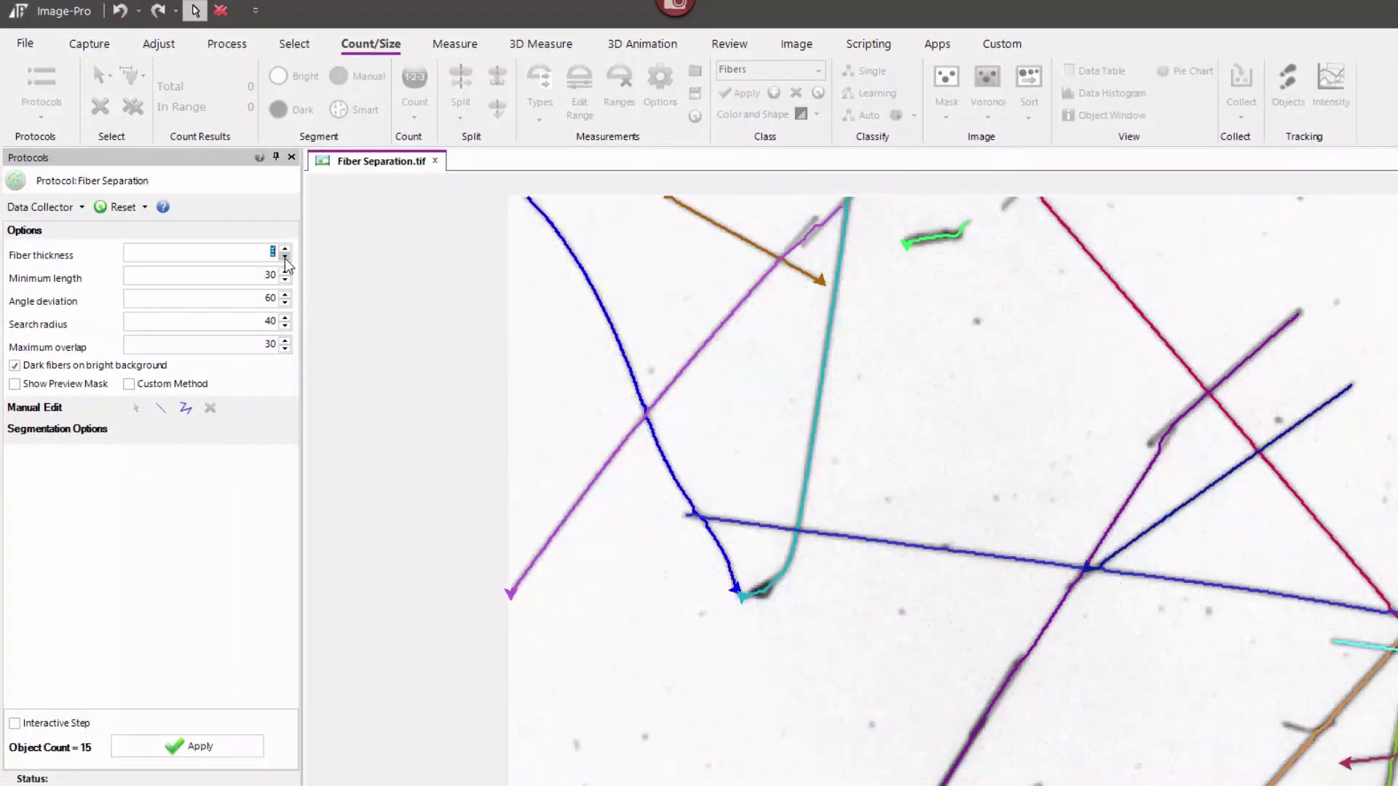
click(286, 258)
click(191, 745)
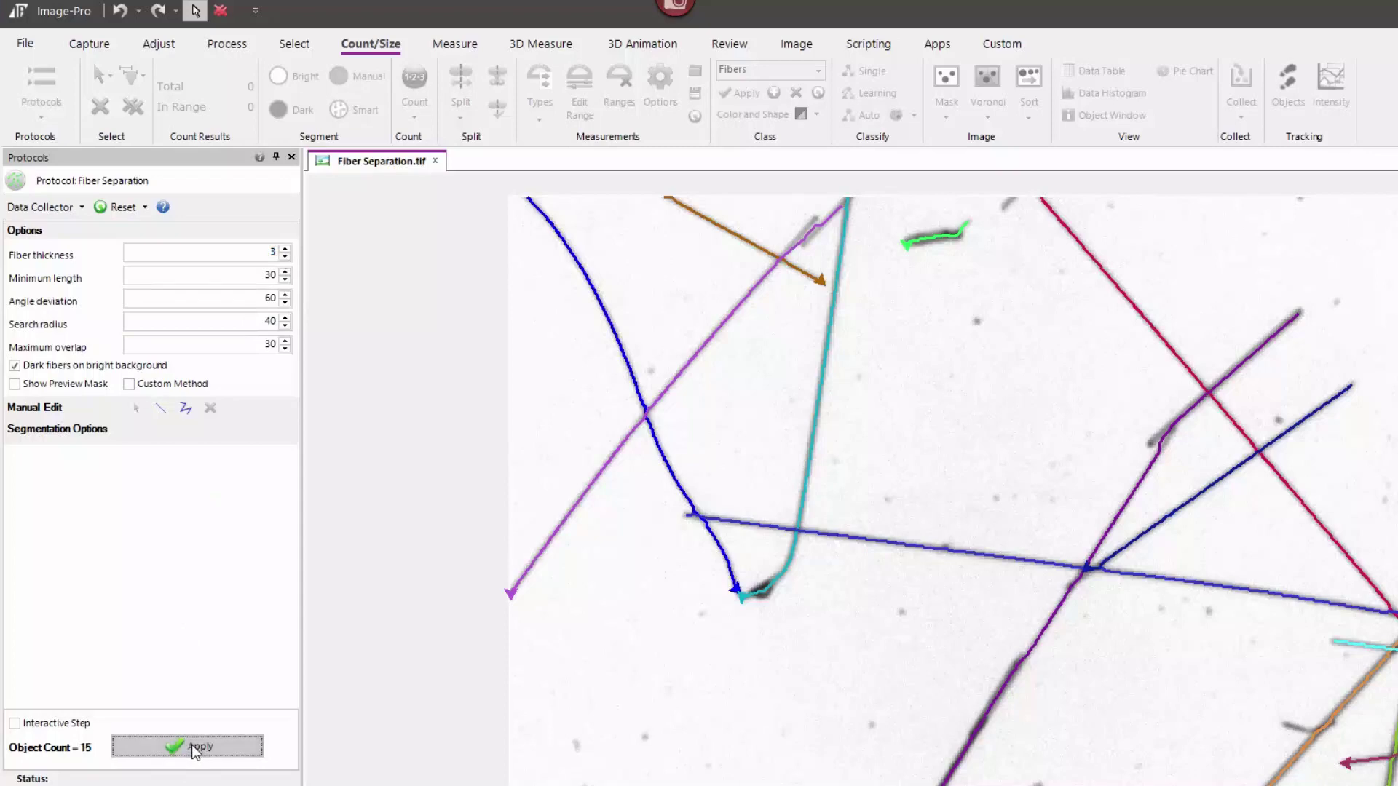
scroll(1191, 436, up, 2)
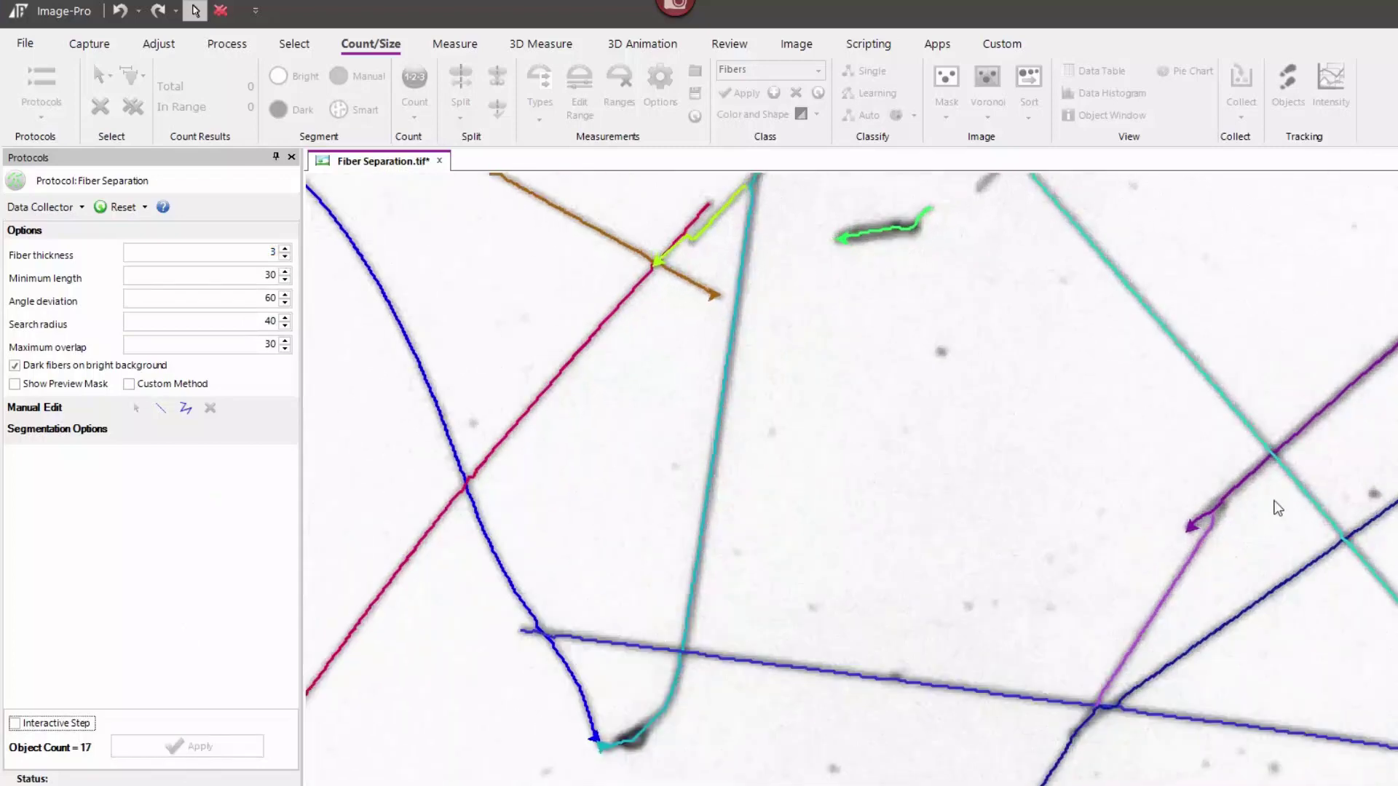
scroll(1221, 500, down, 1)
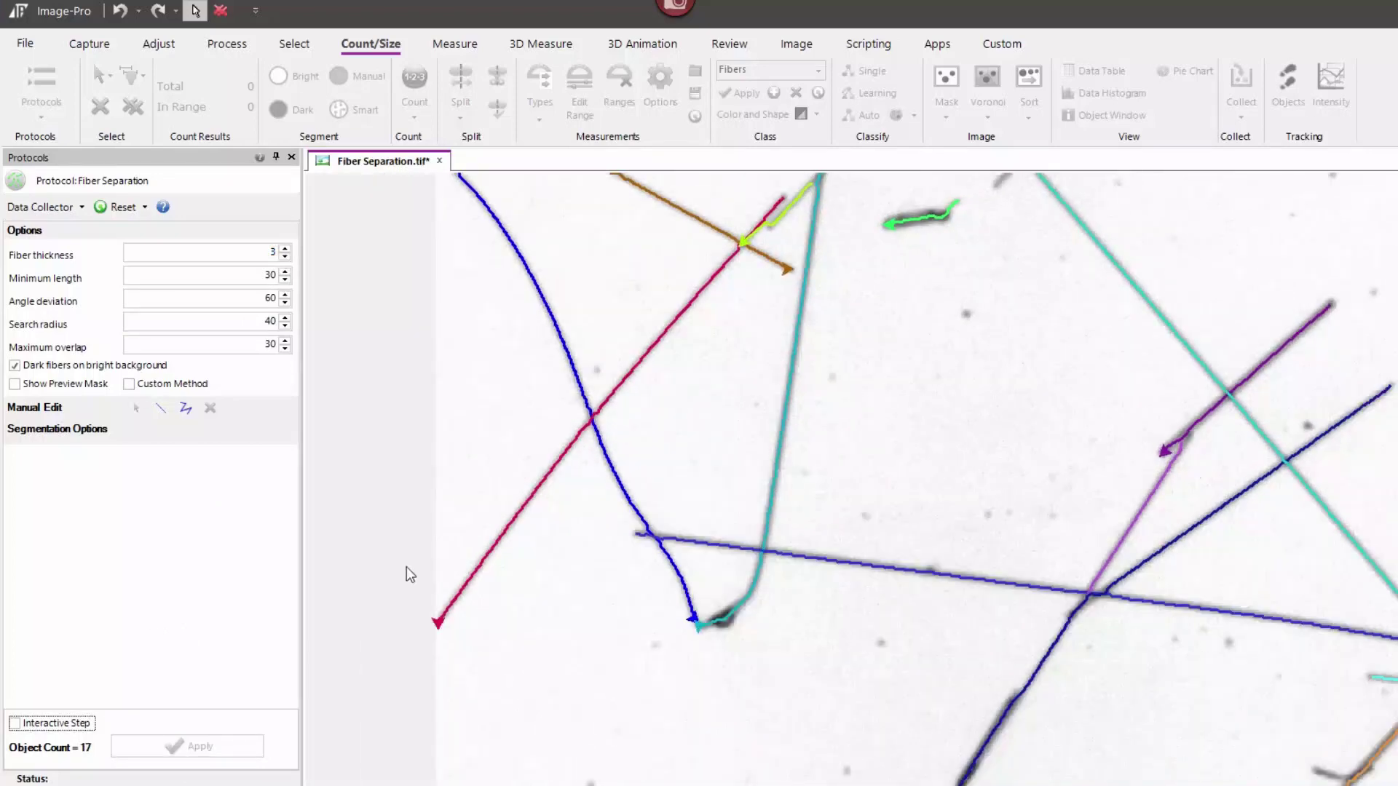
scroll(786, 395, down, 2)
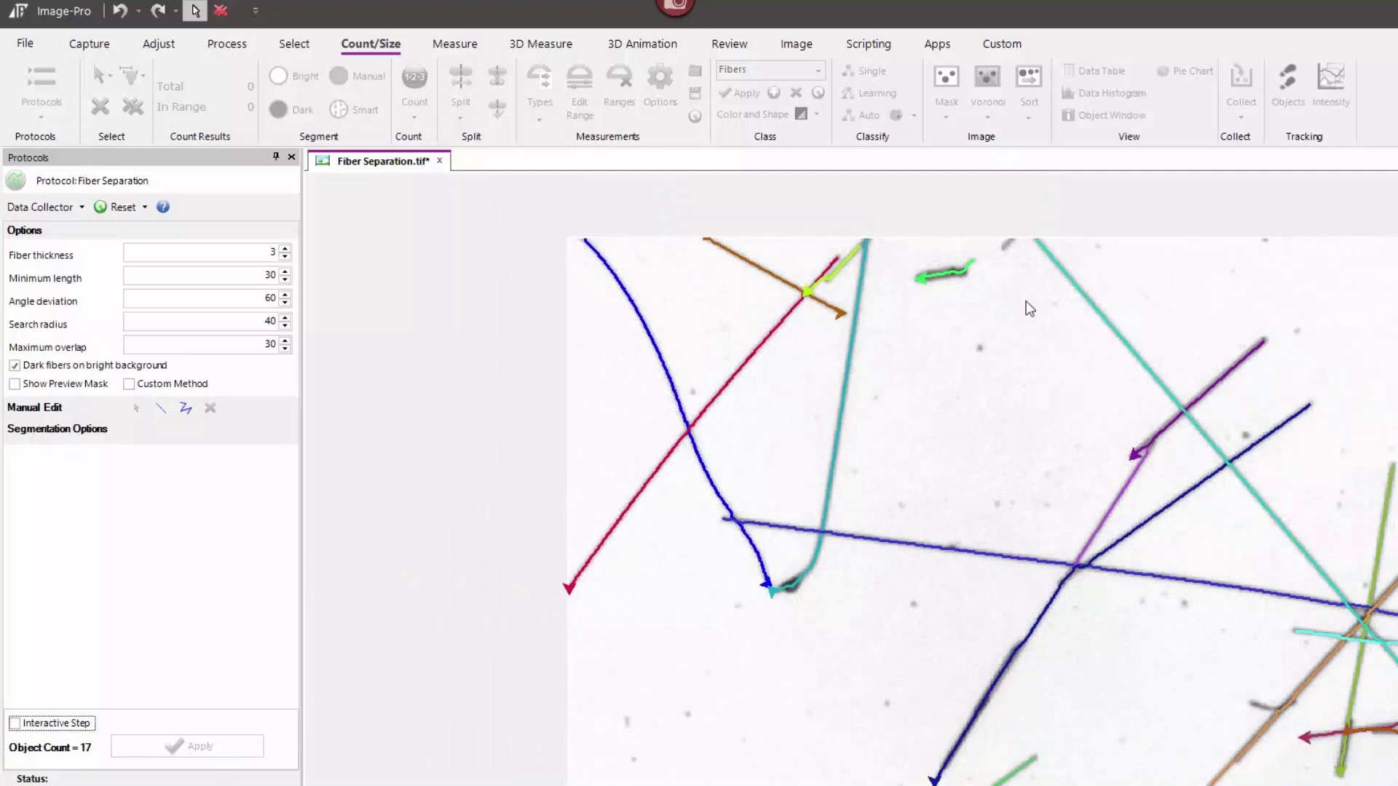
Set the minimum fiber length to 20 and apply it to the tracing.
key(ctrl+s)
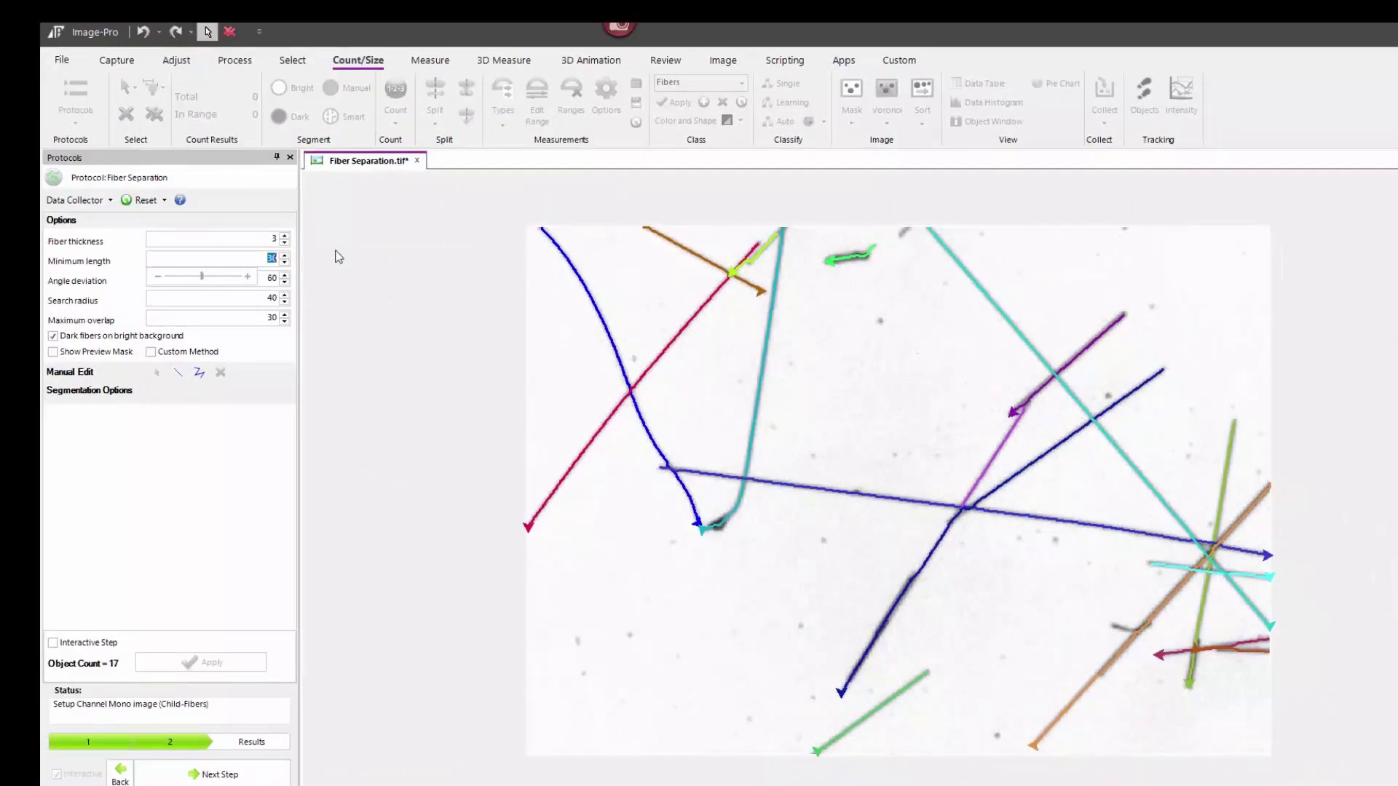
text(20)
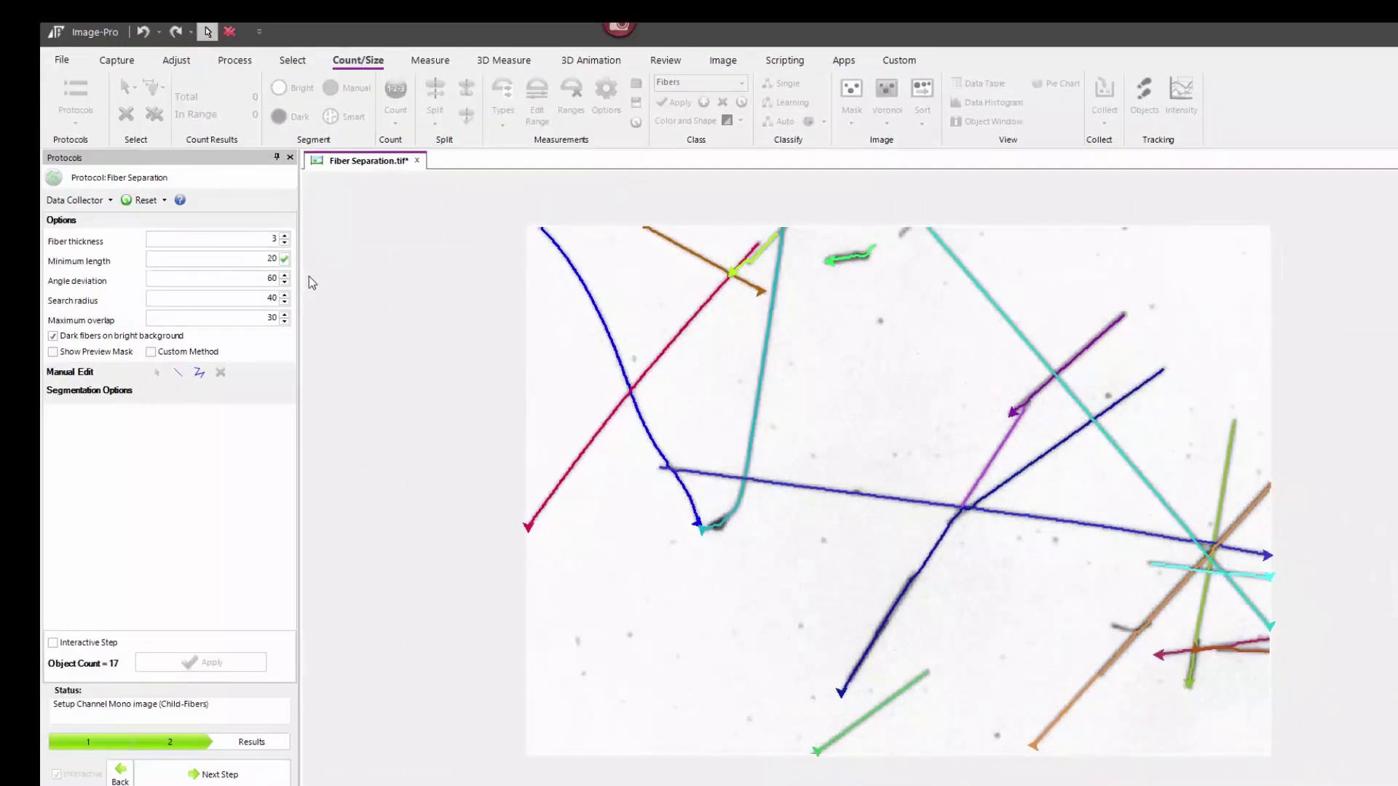
key(Return)
click(214, 665)
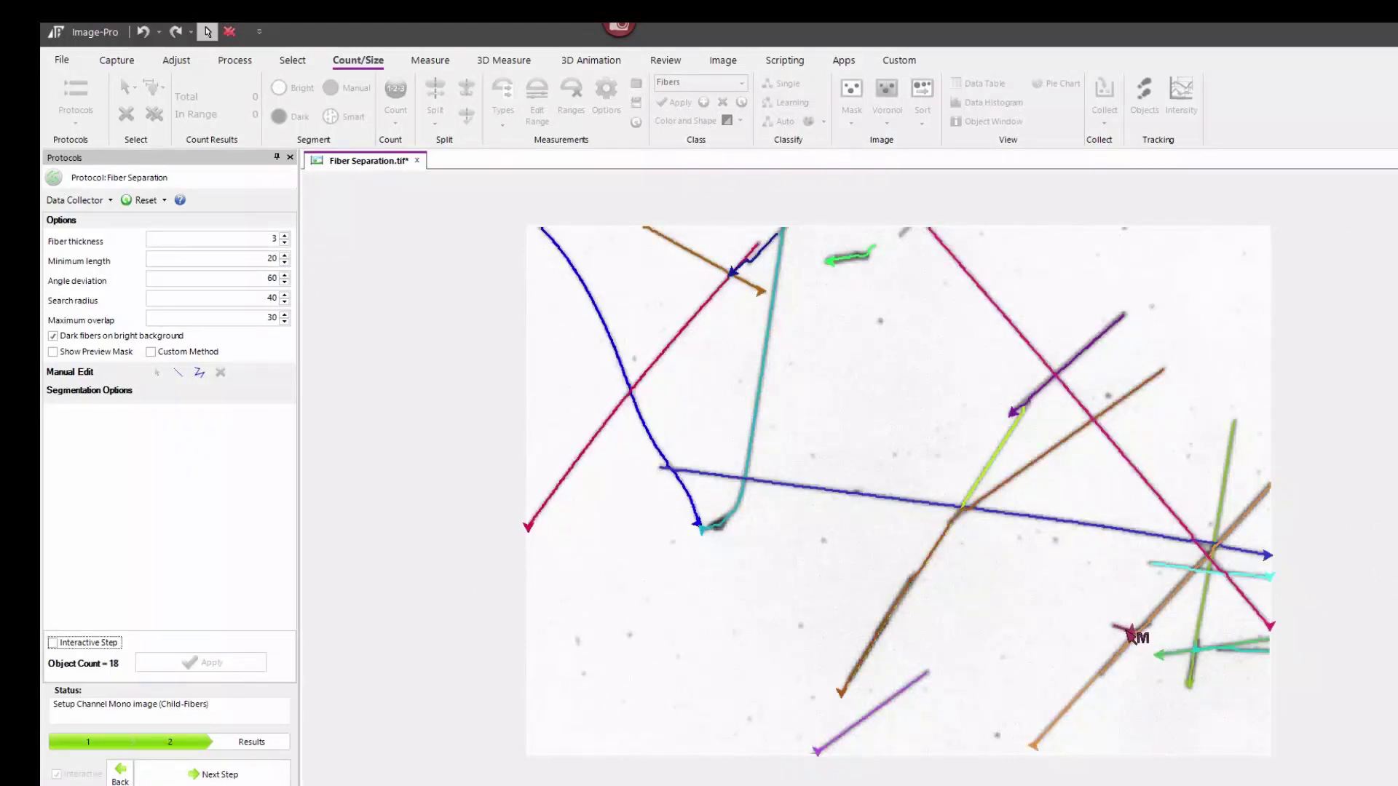
Try an angle deviation of 30 on the curved fiber's tracing.
scroll(1133, 634, up, 2)
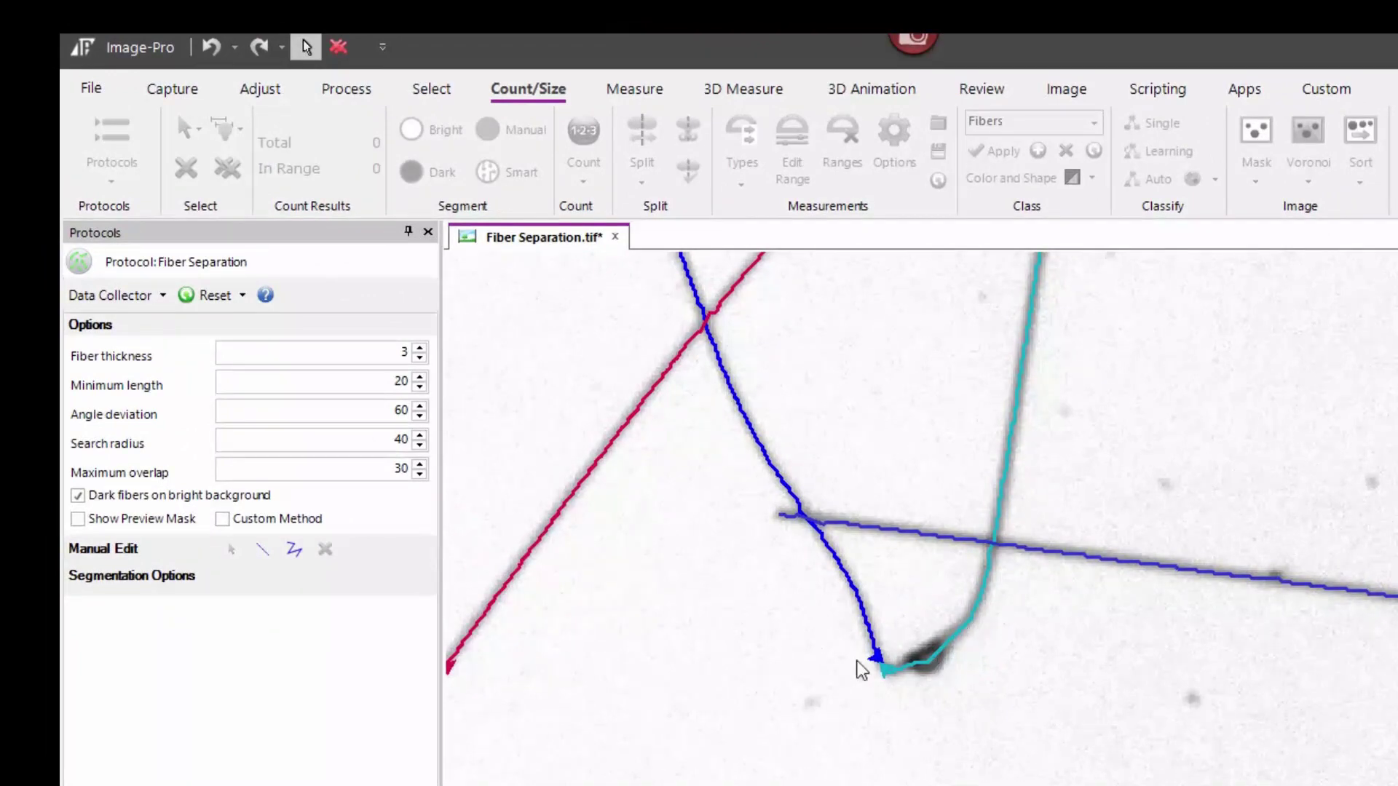
mouse_move(360, 419)
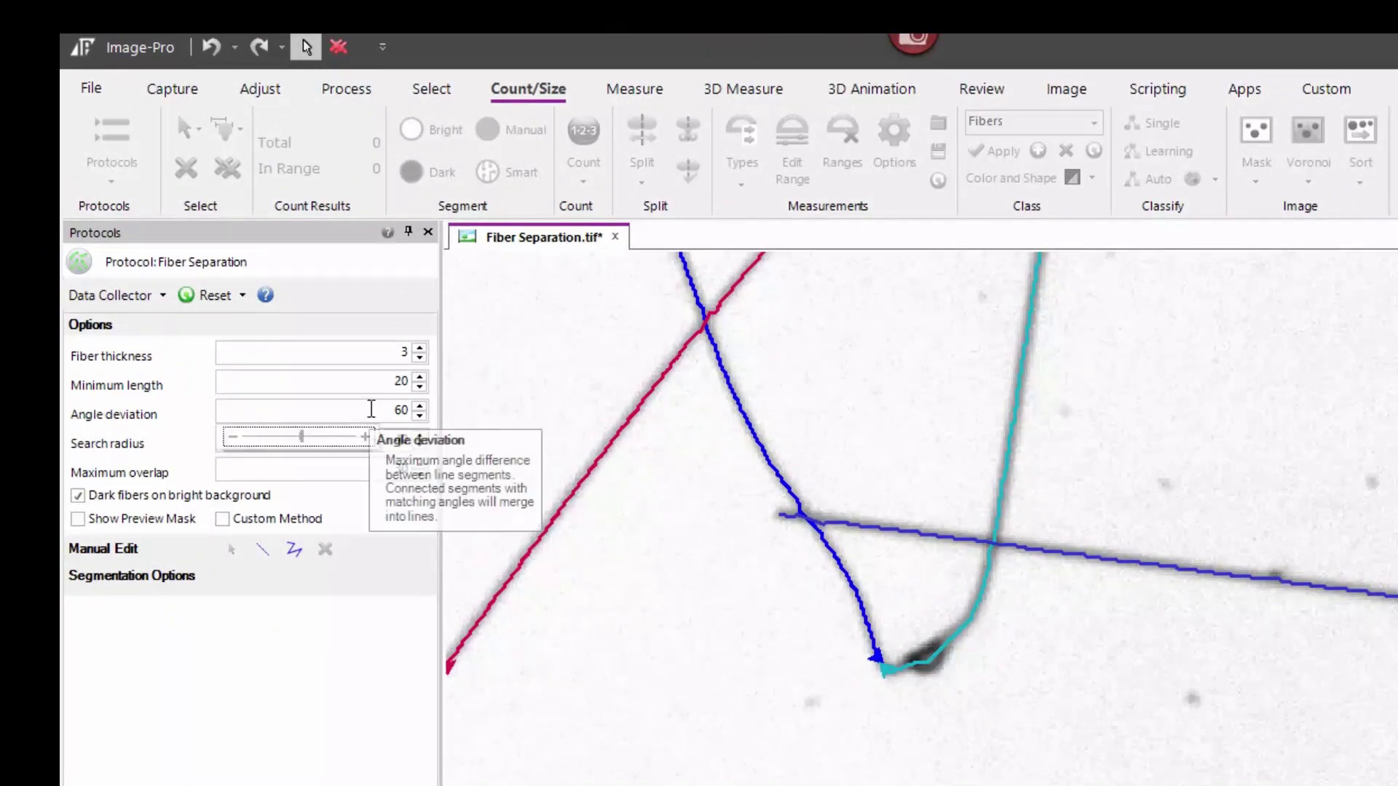
click(372, 408)
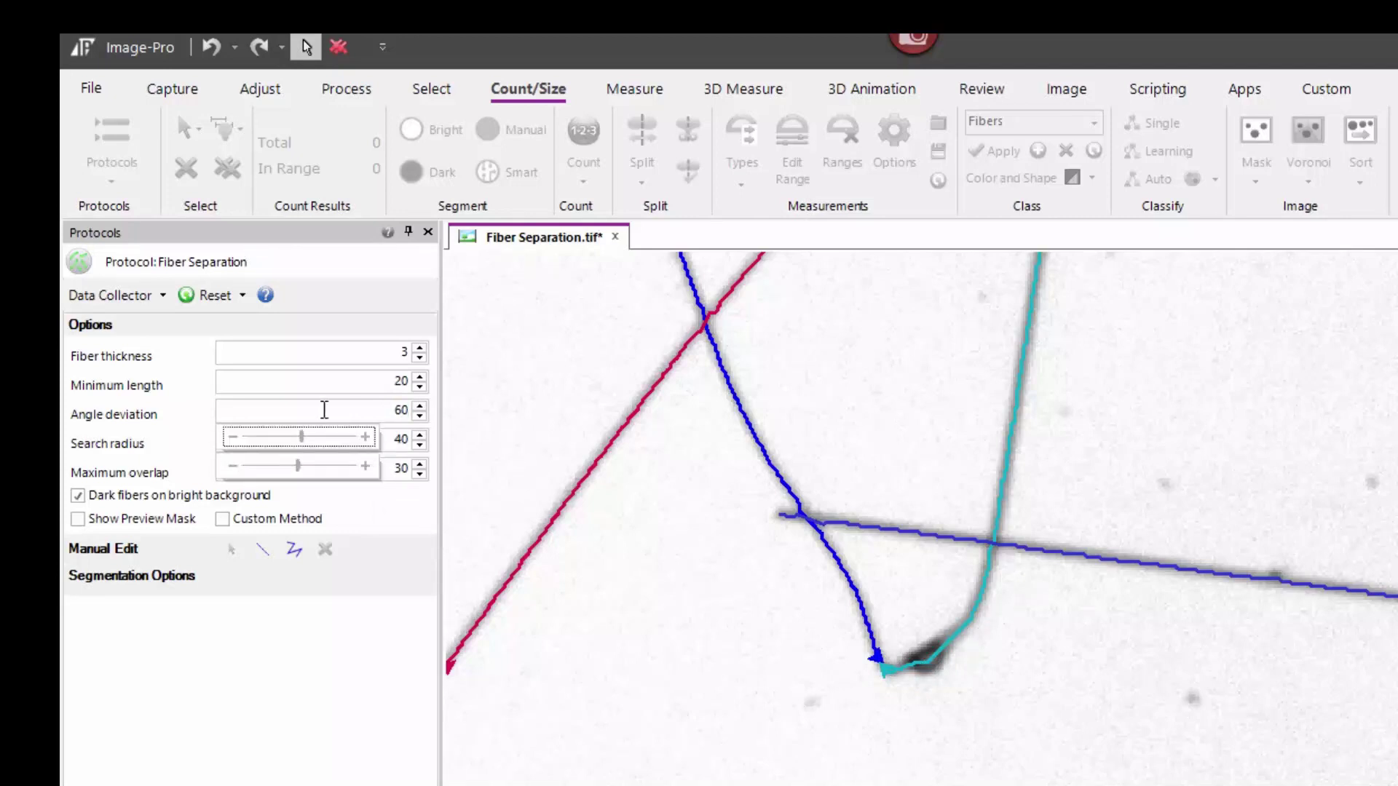
text(30)
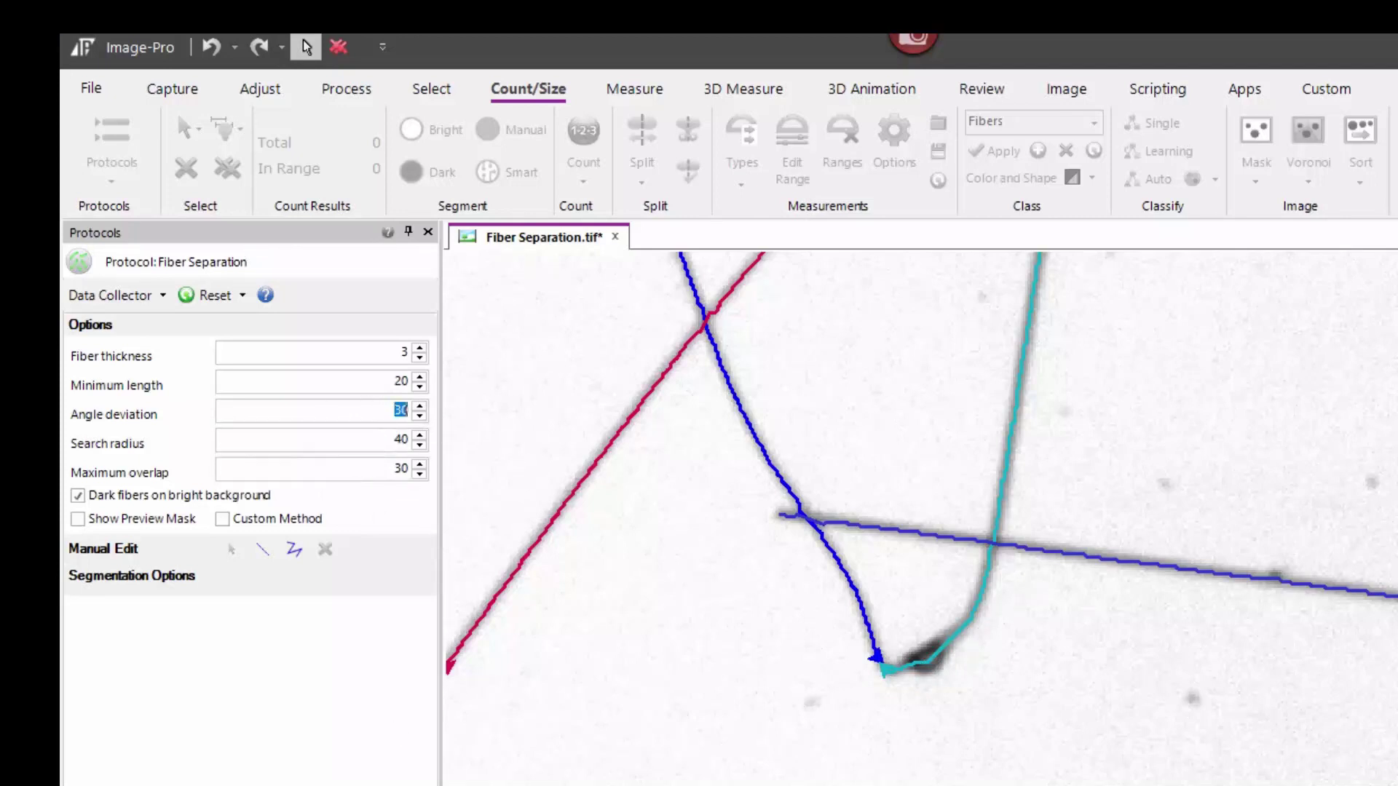
key(Return)
Set the angle deviation back to 60 and reapply the fiber tracing.
scroll(998, 652, up, 2)
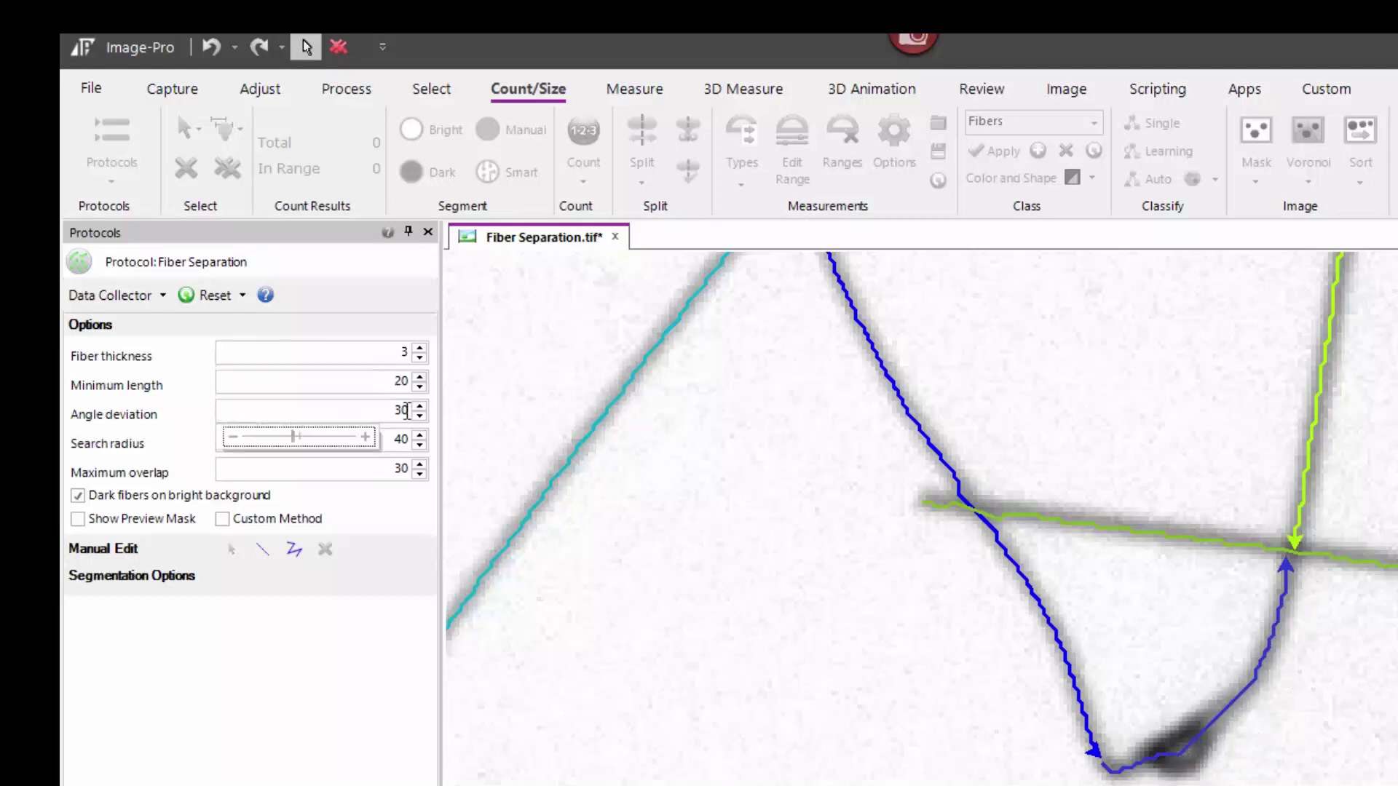
drag(383, 412, 539, 406)
key(BackSpace)
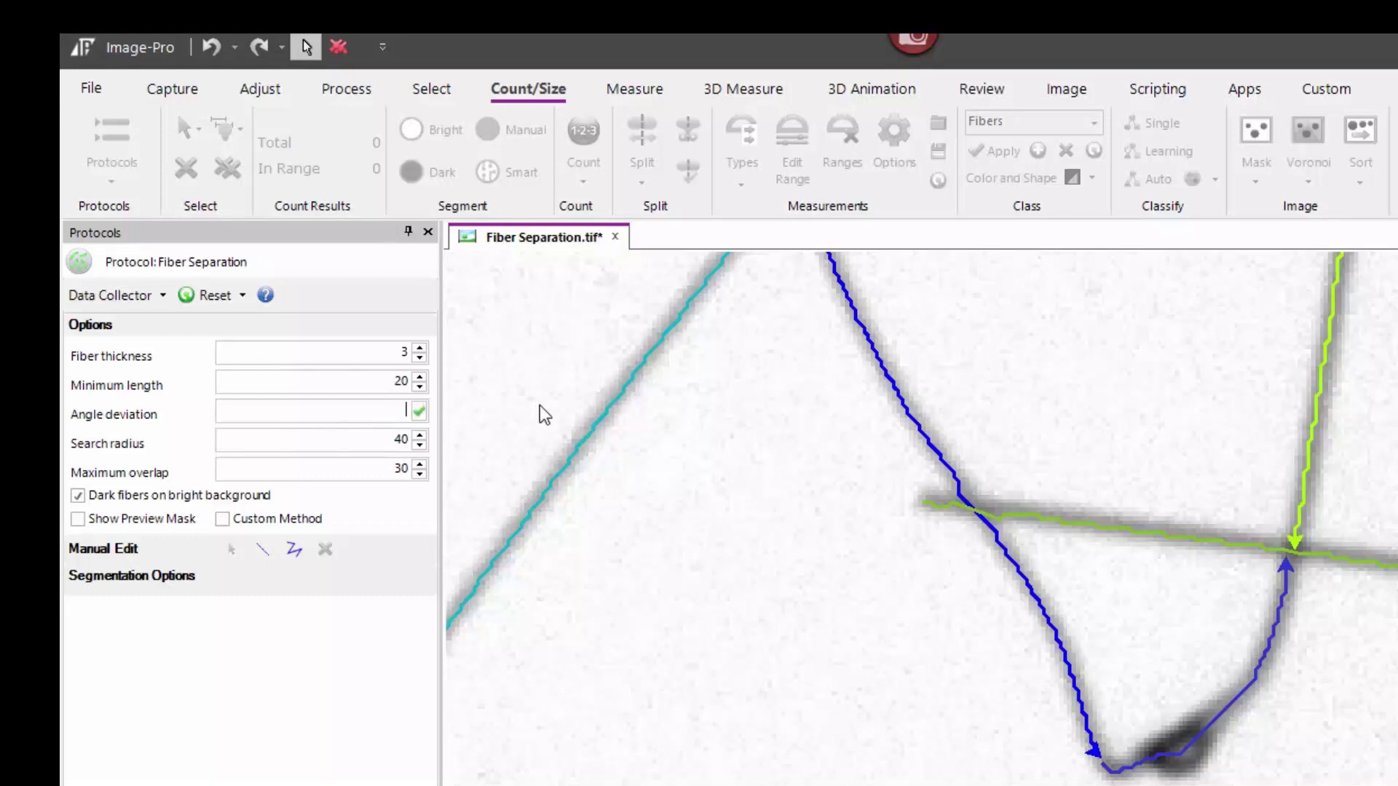
click(419, 411)
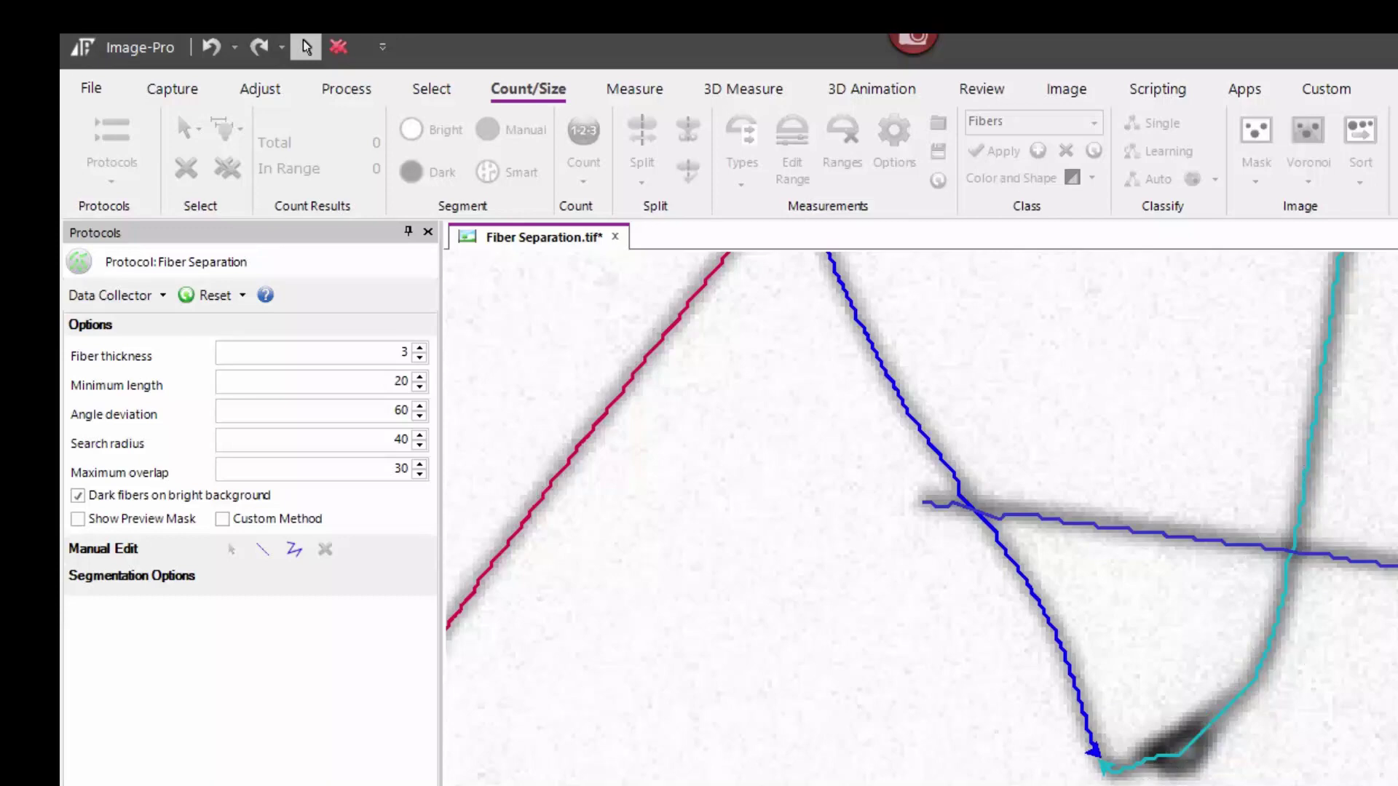
scroll(1007, 715, down, 1)
scroll(921, 660, down, 2)
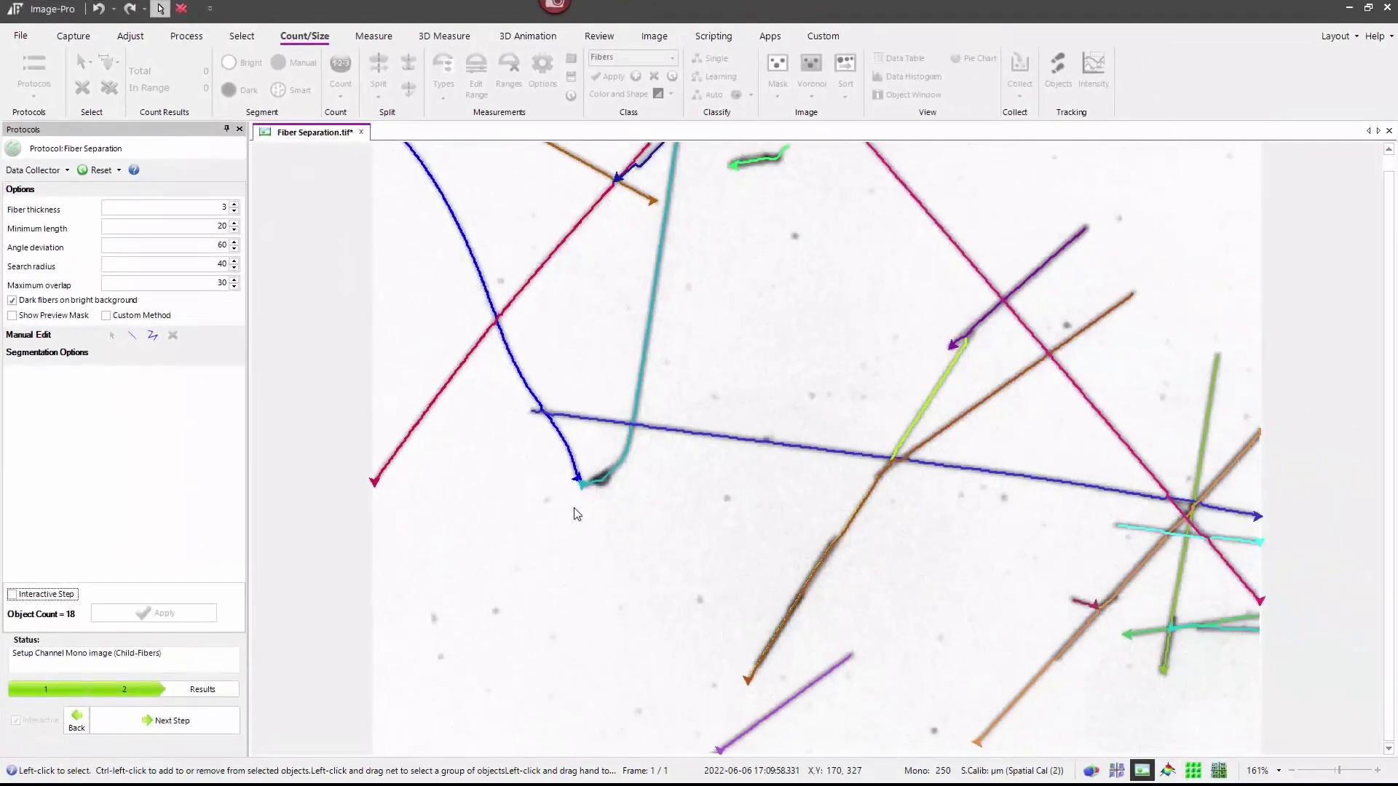
Manually delete the two traced lines over the nearly horizontal fibers at the image's lower-right edge.
click(113, 338)
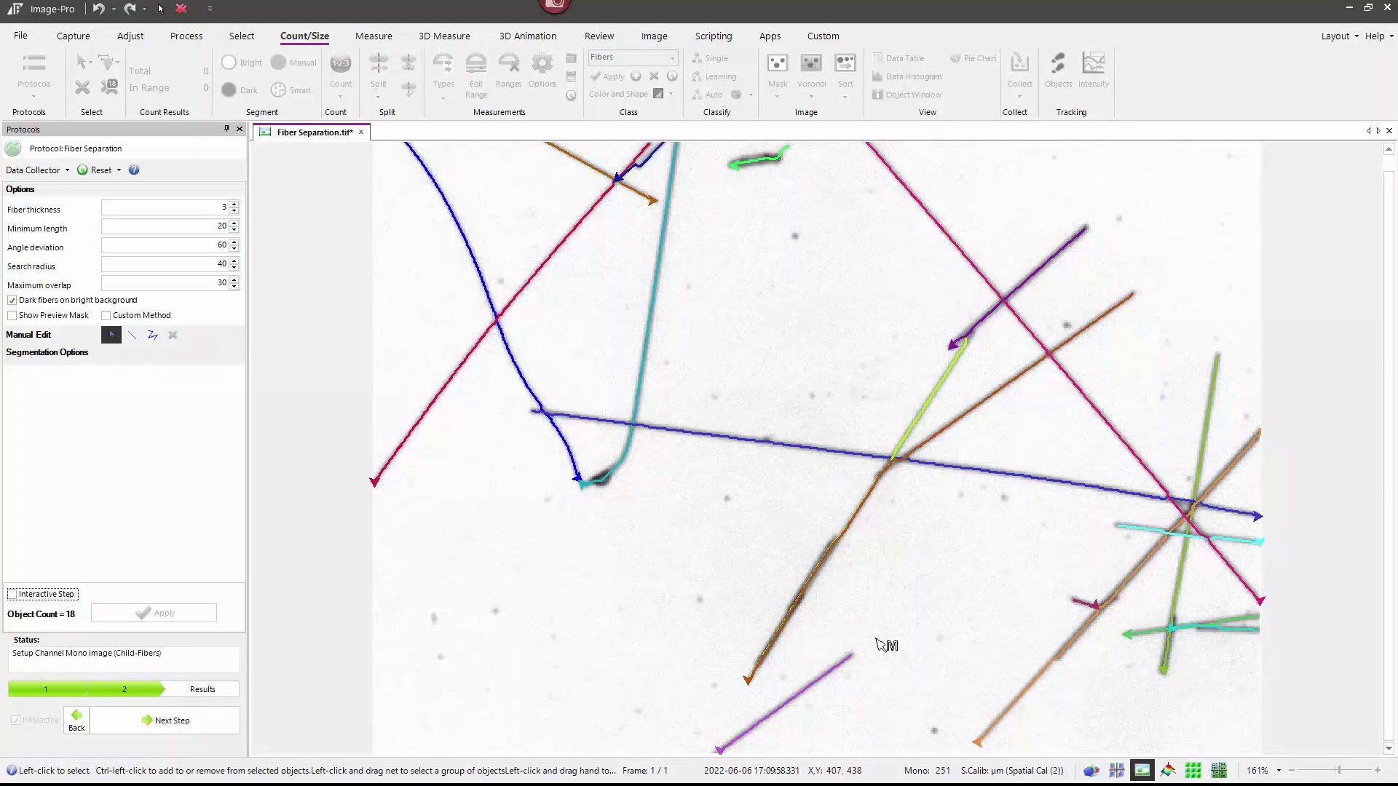
scroll(1241, 648, up, 1)
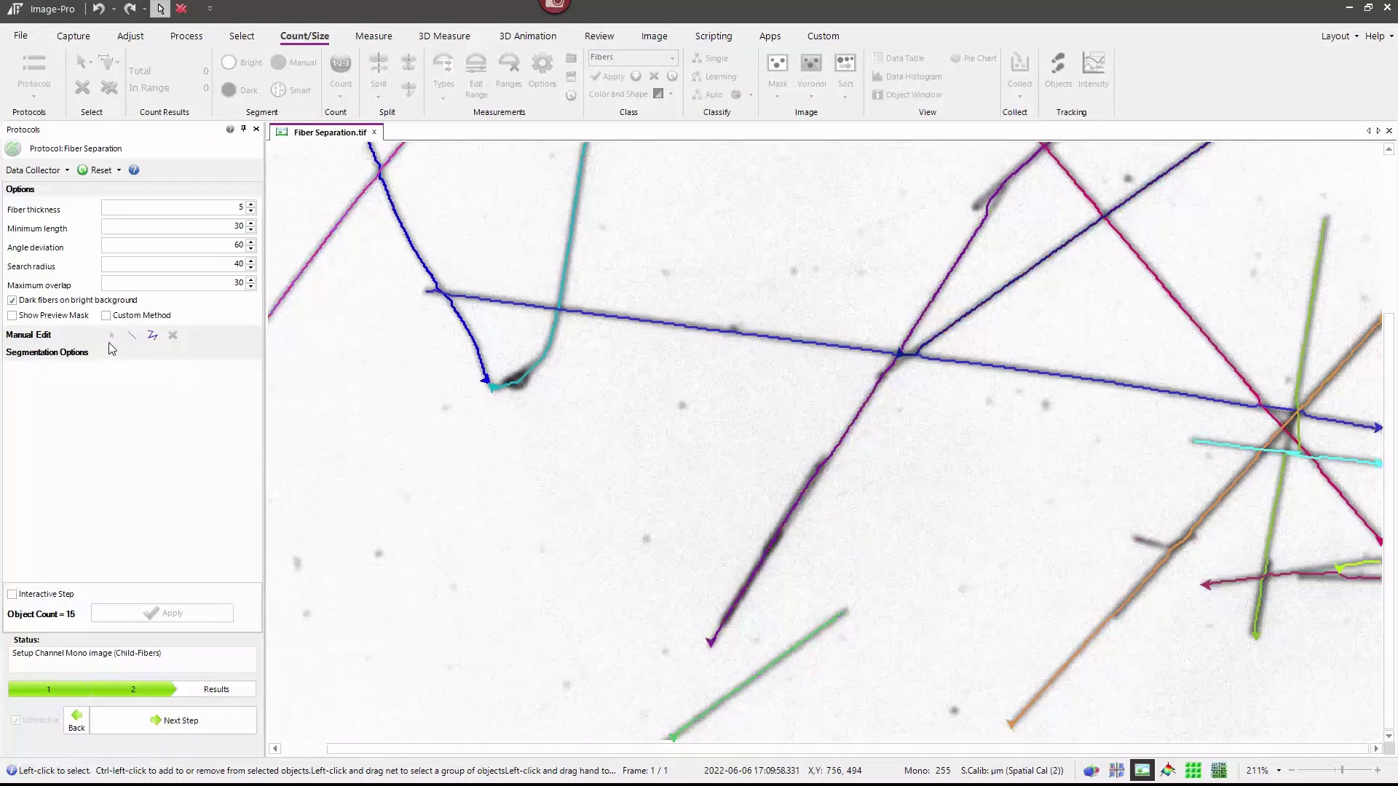
click(1315, 575)
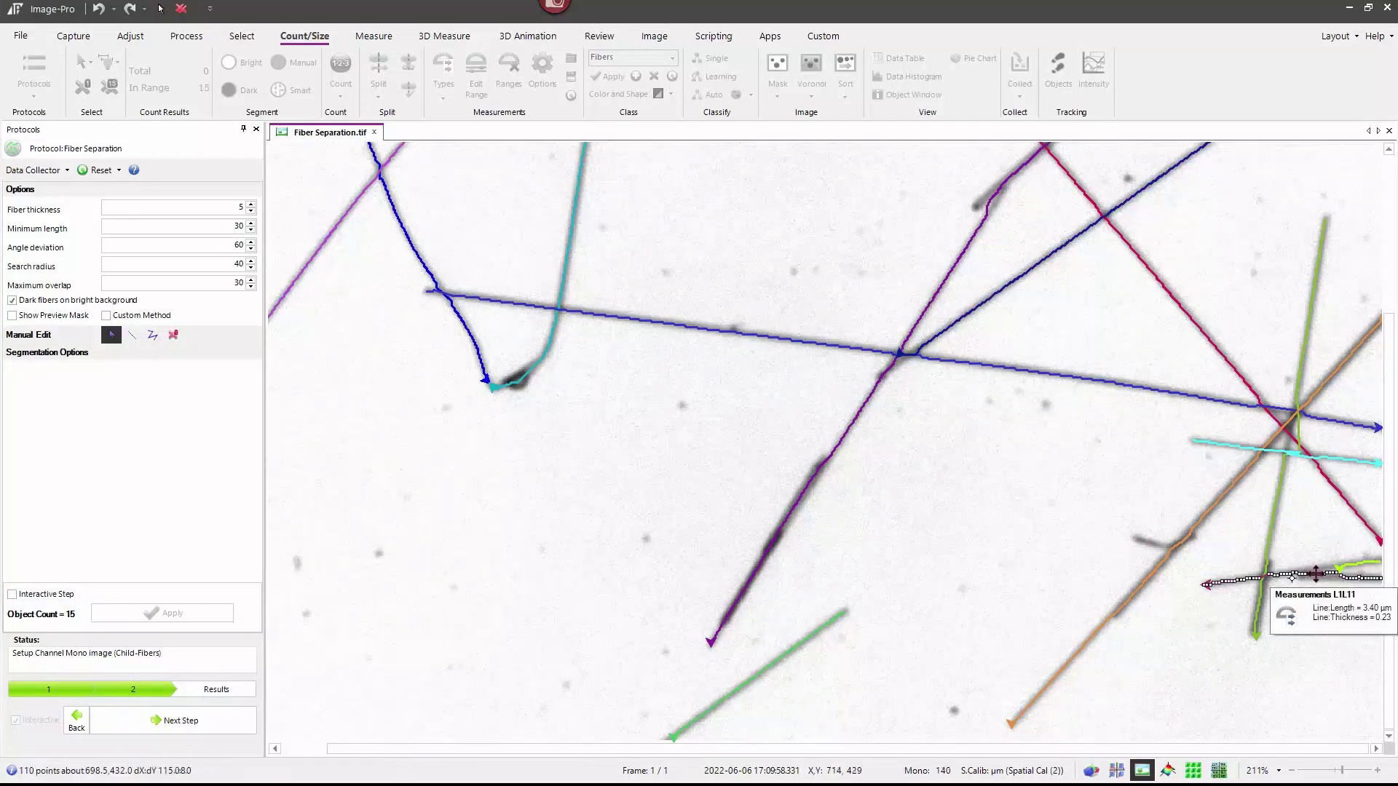
click(173, 335)
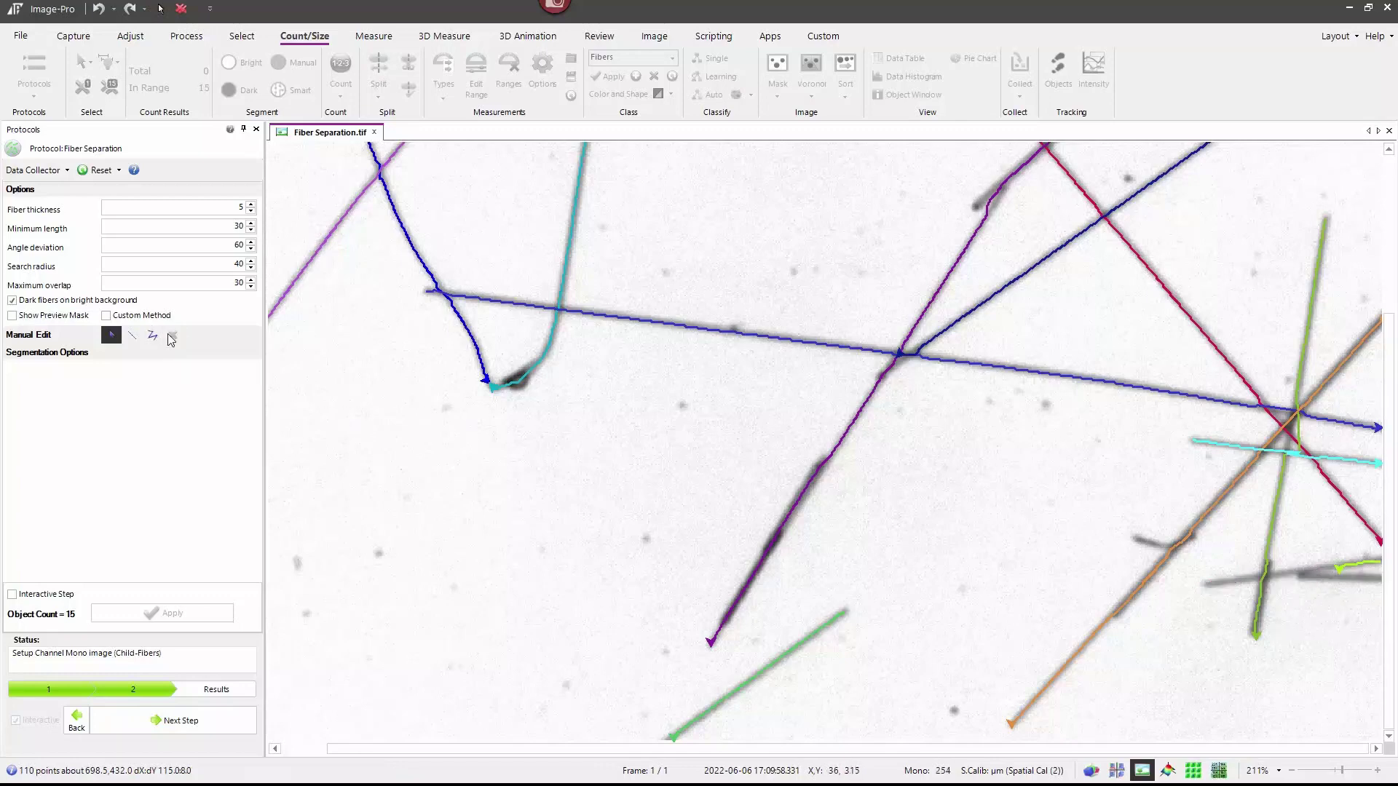
click(1356, 567)
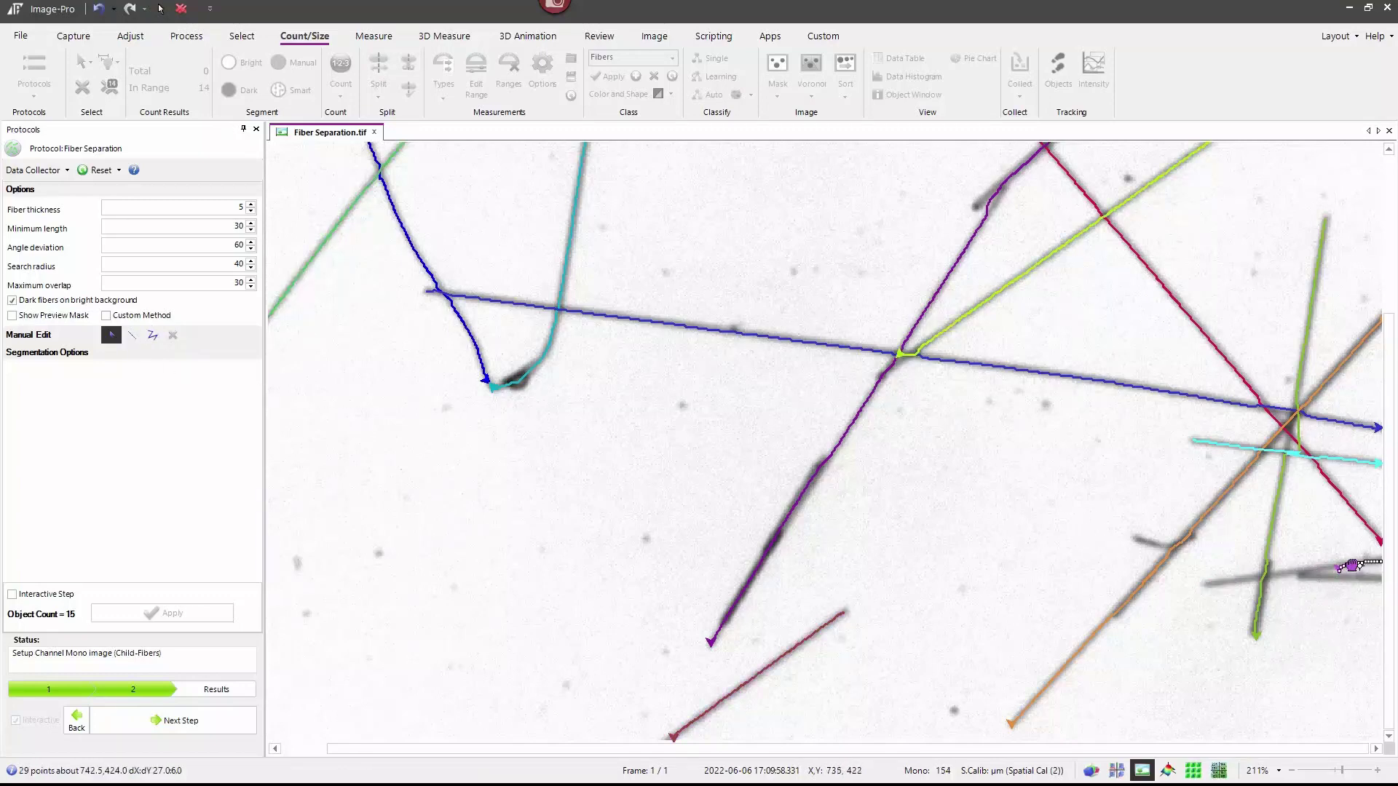
click(173, 335)
Draw two straight replacement lines along the untraced fibers at the image's lower-right edge, about 117 and about 50 long.
click(132, 339)
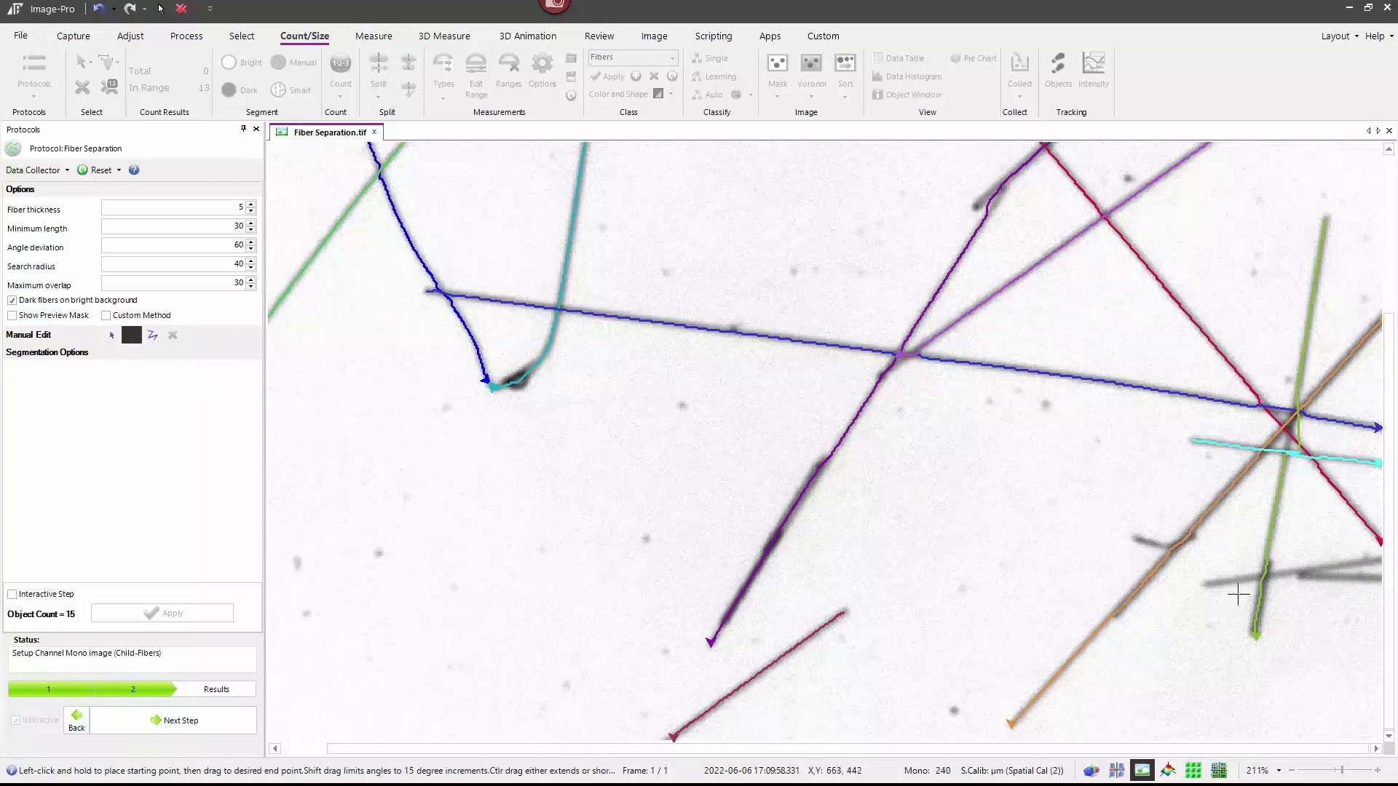
click(1209, 585)
drag(1209, 584, 1380, 558)
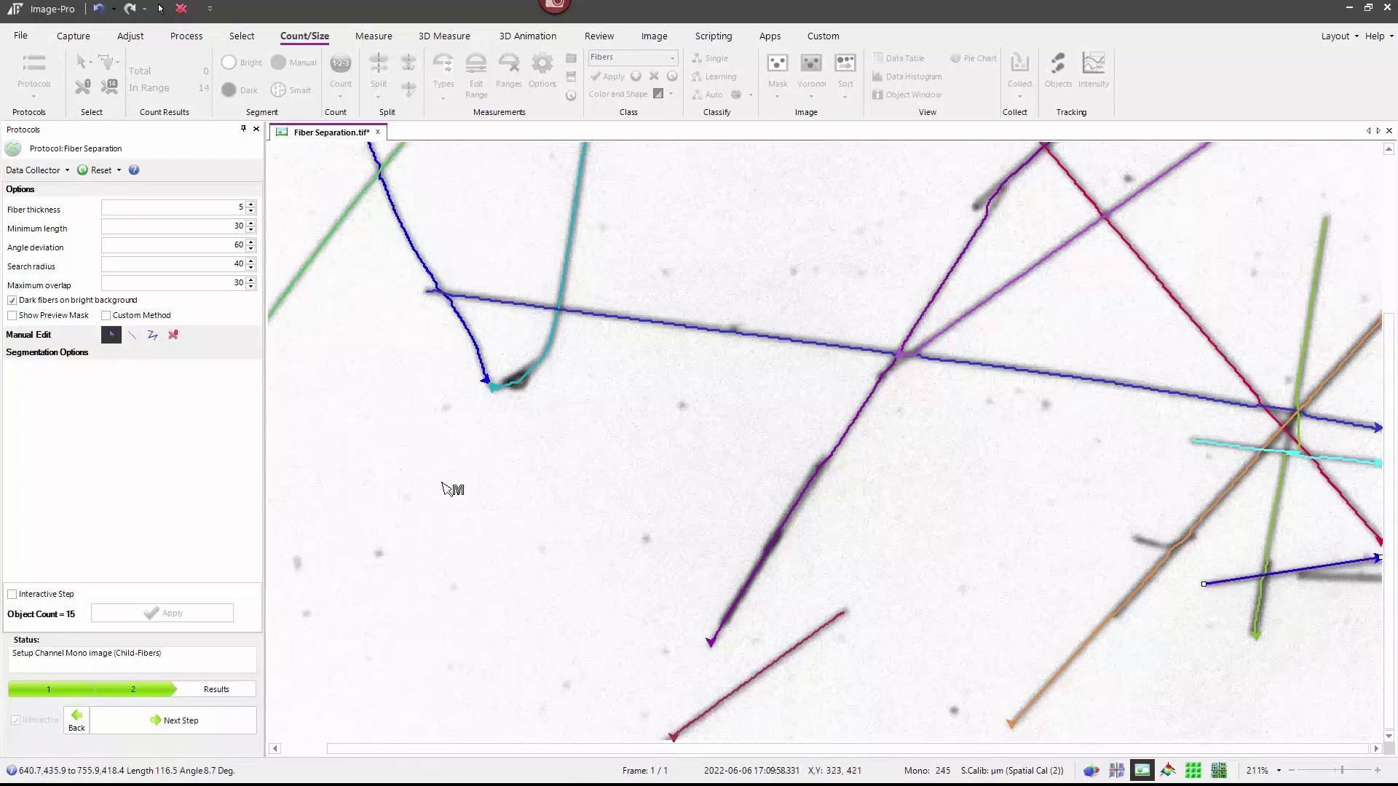
click(132, 334)
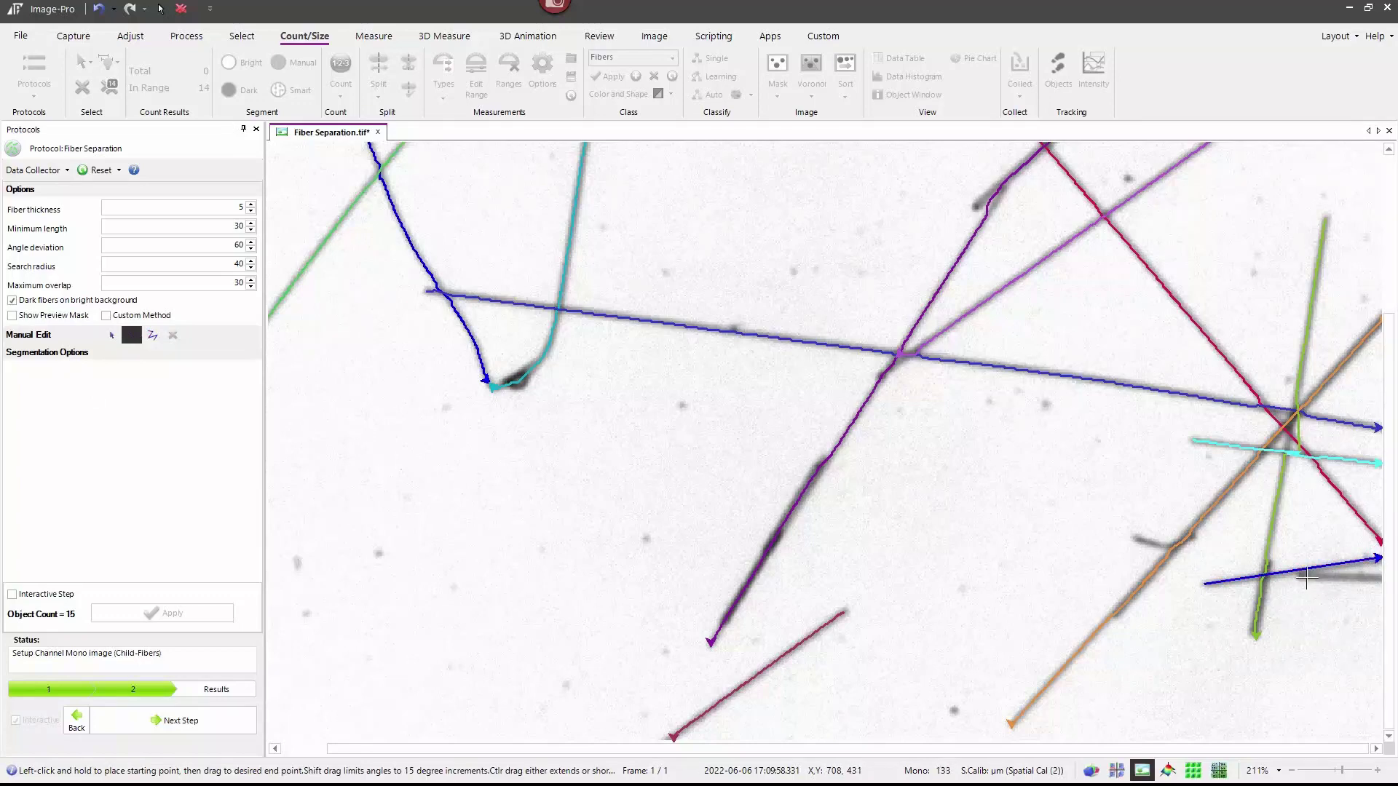
drag(1304, 576, 1381, 581)
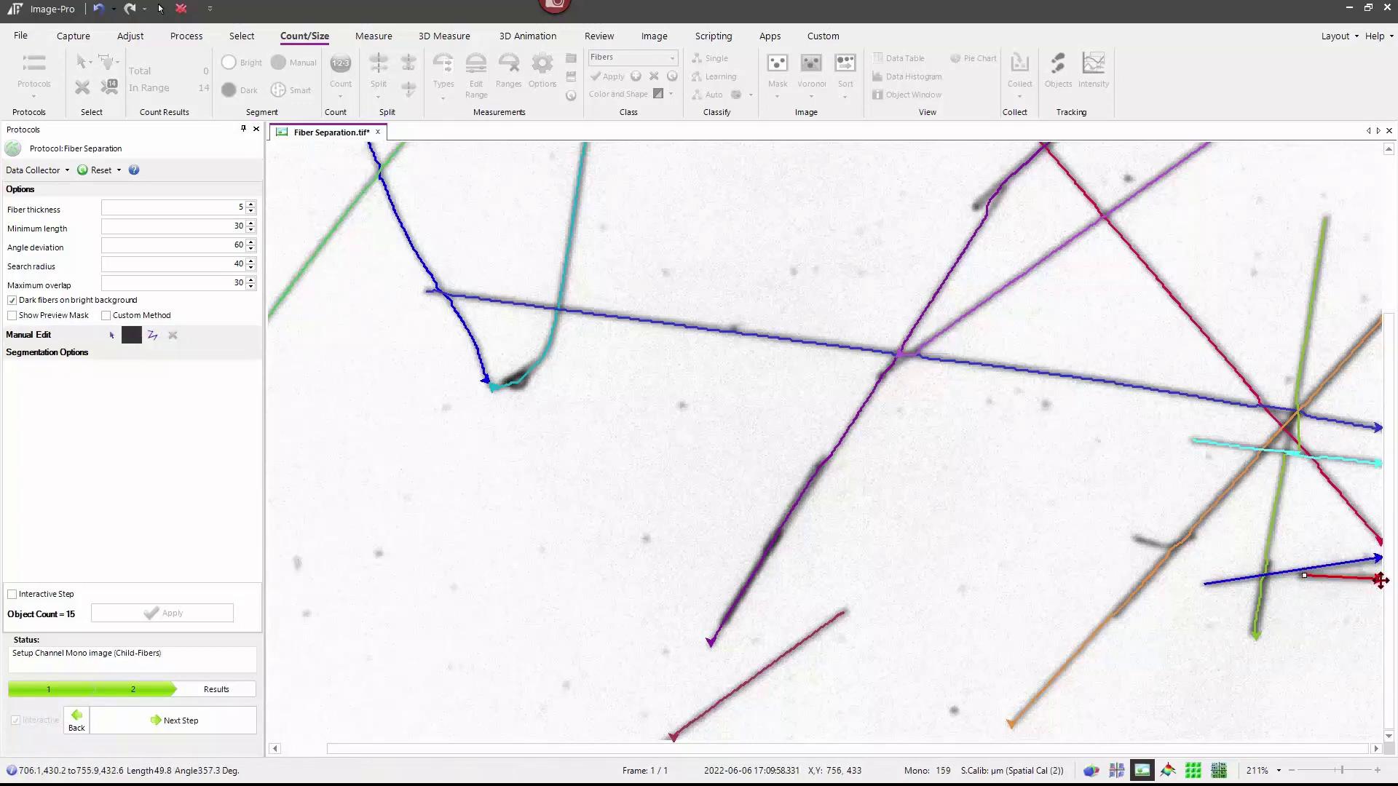
right_click(1381, 581)
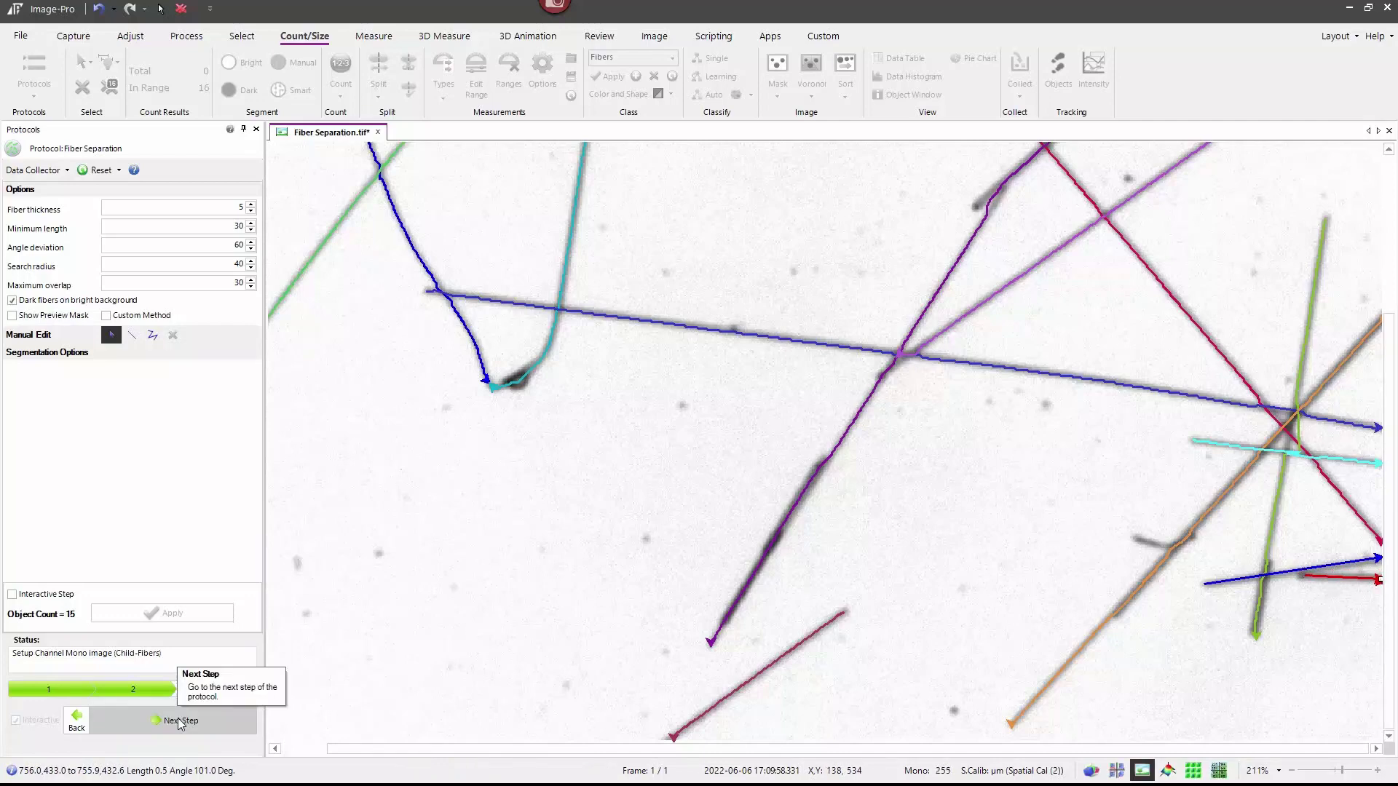
Generate the fiber length, angle and thickness results, look through the table and finish the protocol.
click(180, 721)
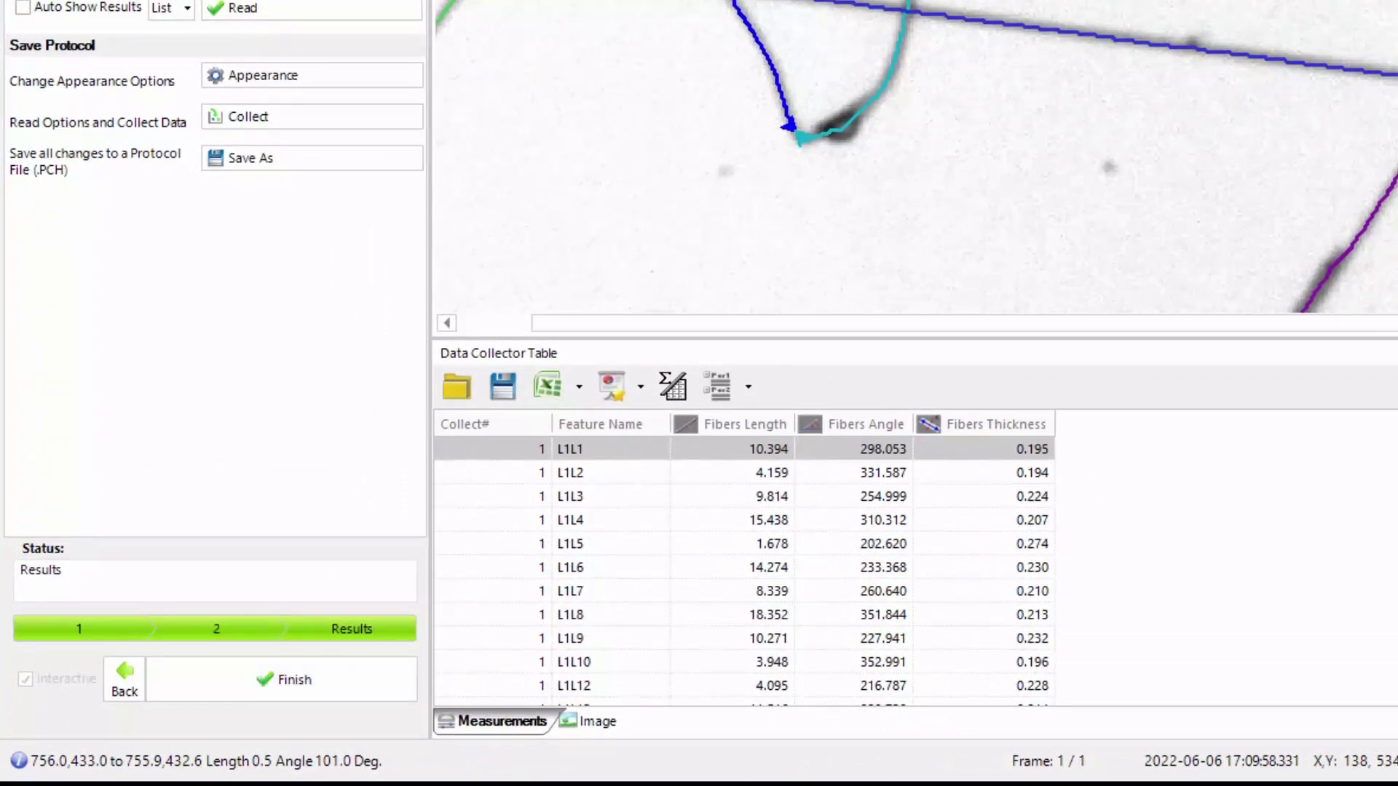
scroll(744, 568, down, 2)
scroll(744, 568, up, 1)
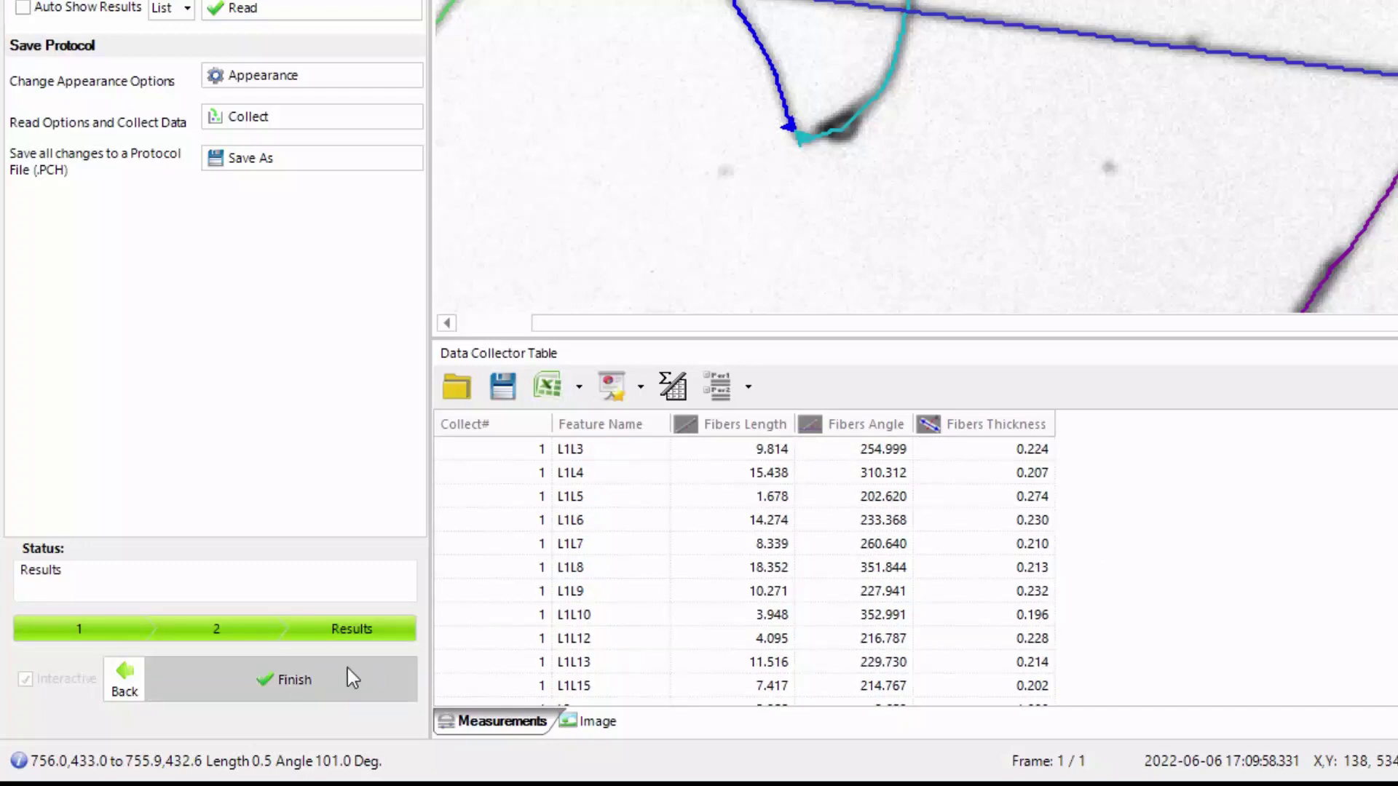
click(257, 689)
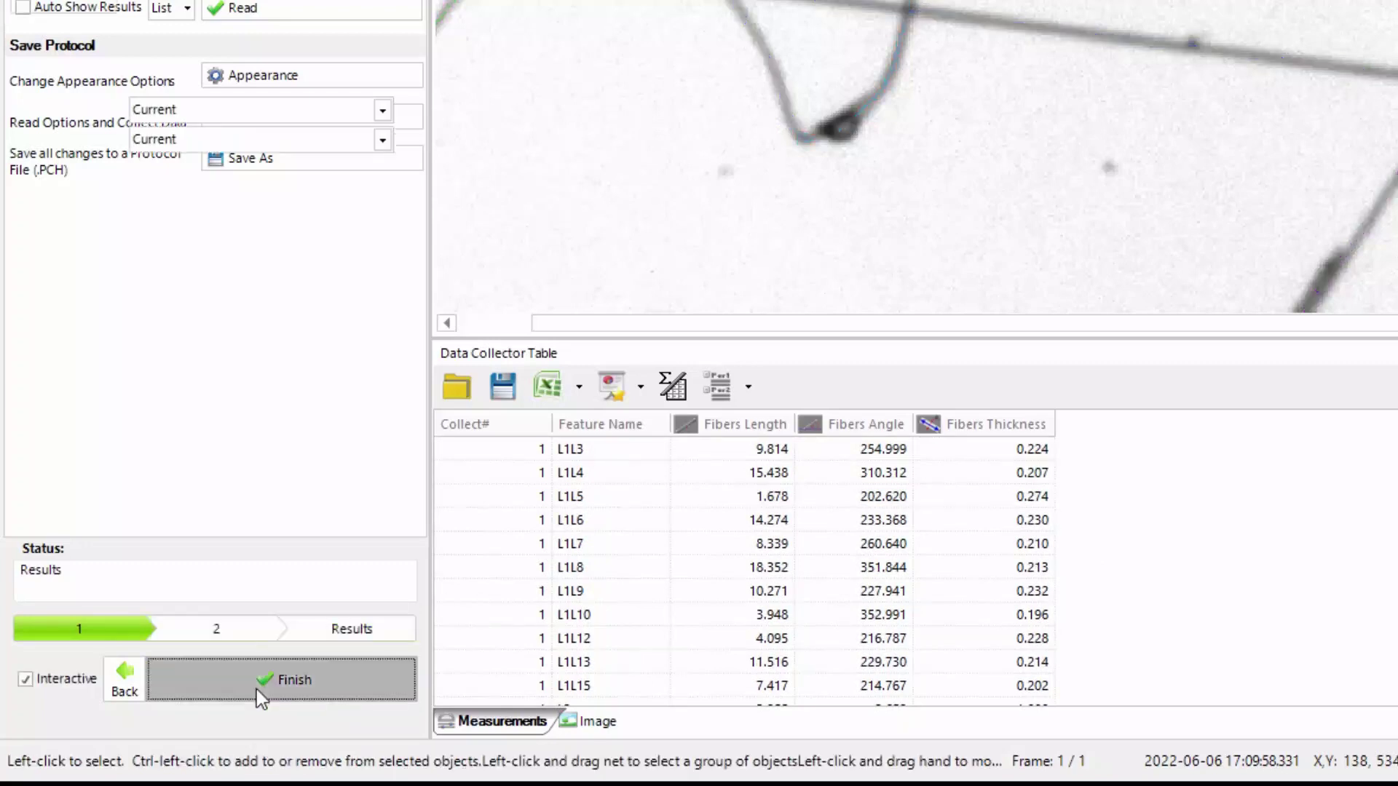